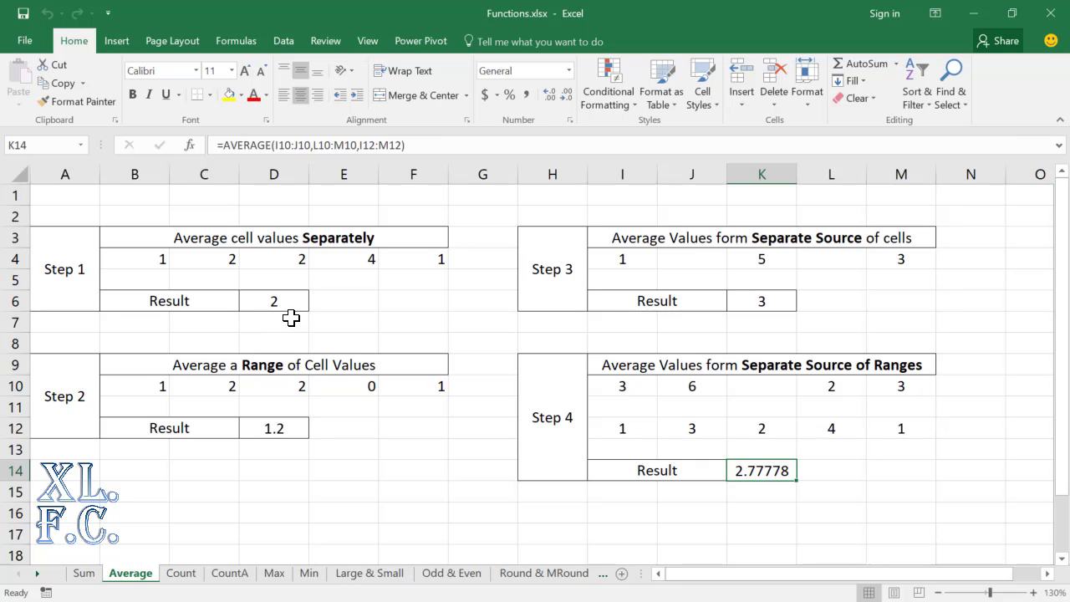
# Inspect the Step 1 AVERAGE formula in D6 and check the status bar average for B4:F4
pyautogui.click(293, 306)
pyautogui.press('F2')
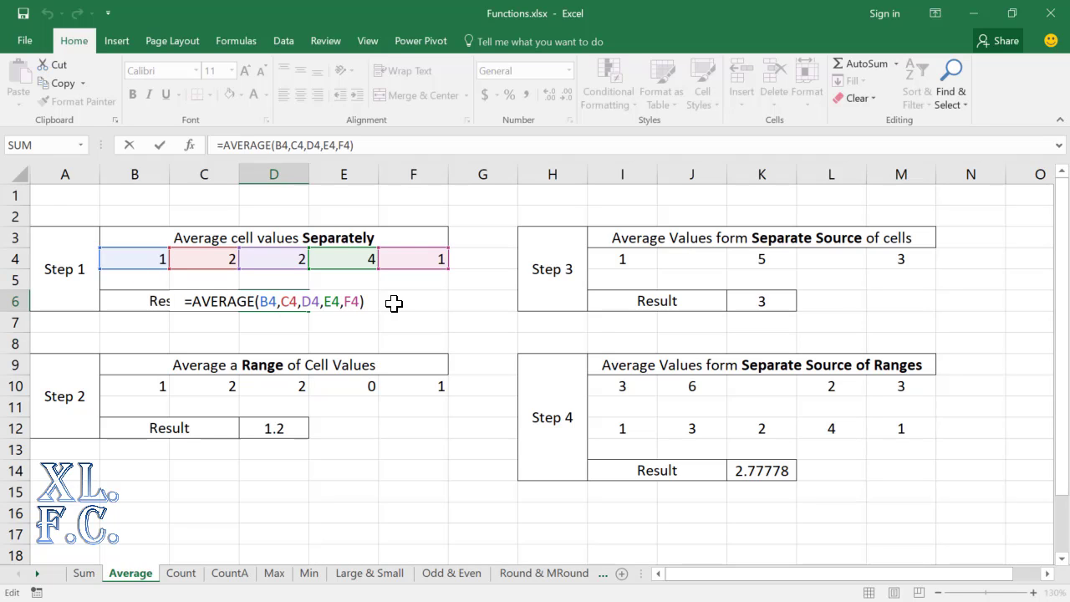
pyautogui.hotkey('ctrl', 'Return')
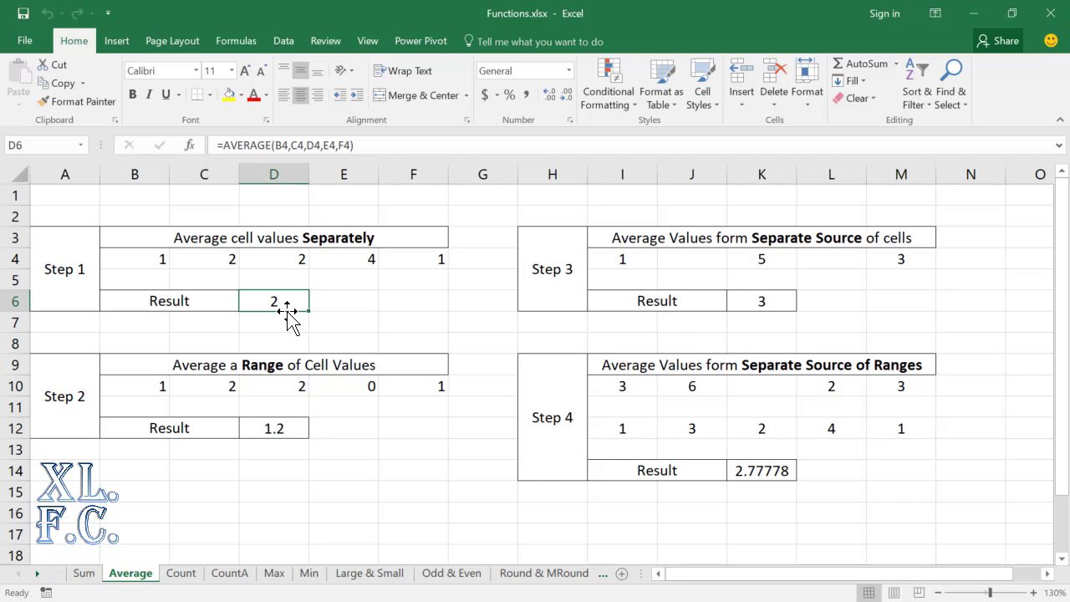
pyautogui.moveTo(134, 258); pyautogui.dragTo(414, 261)
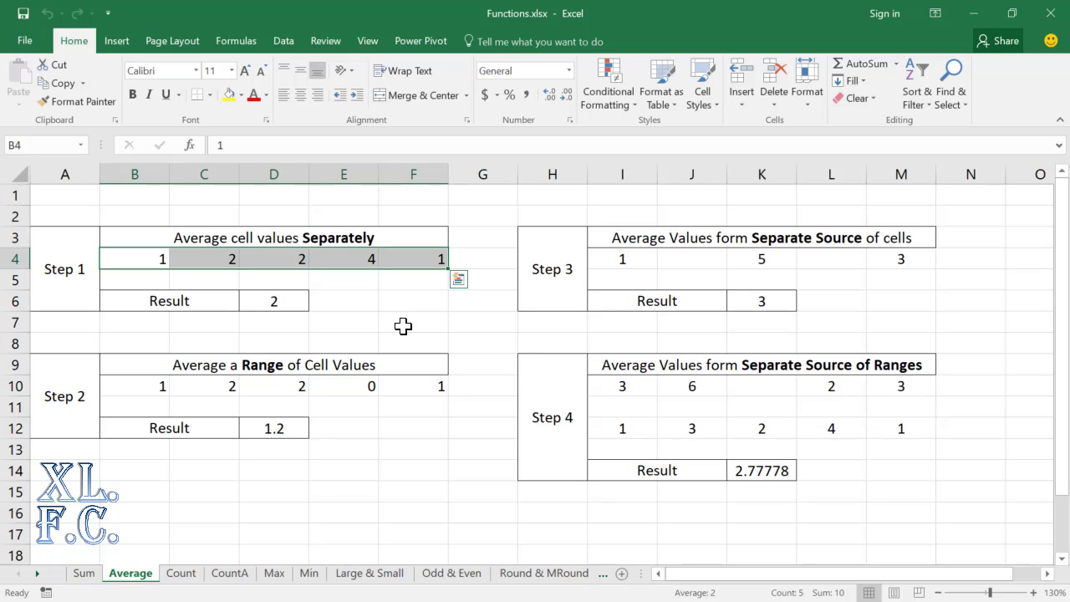
# Inspect the Step 2 AVERAGE formula in D12, highlighting its B10:F10 range argument
pyautogui.click(366, 427)
pyautogui.click(294, 435)
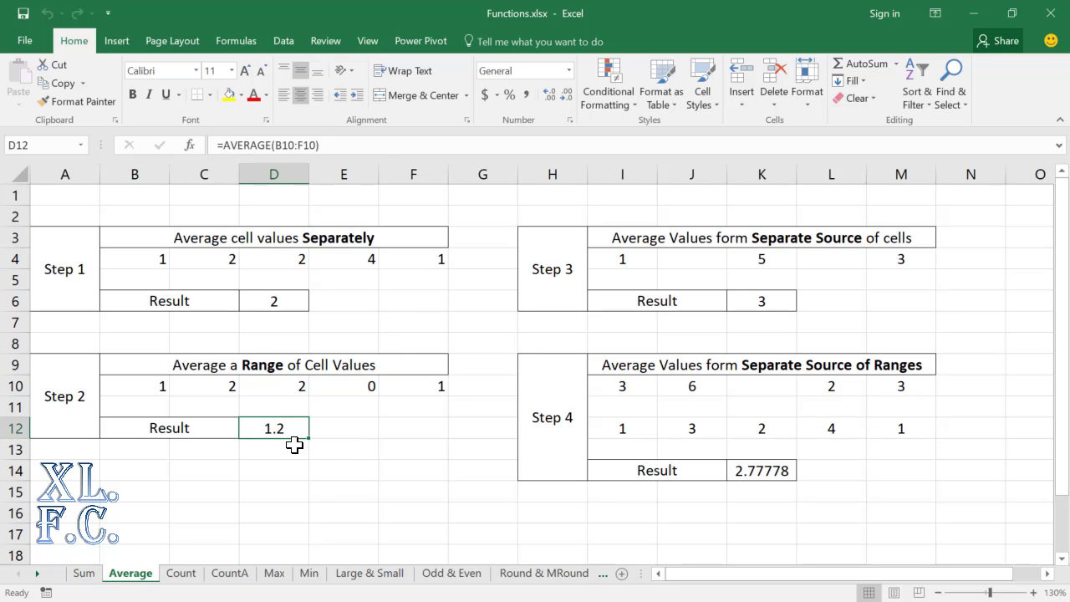
pyautogui.press('F2')
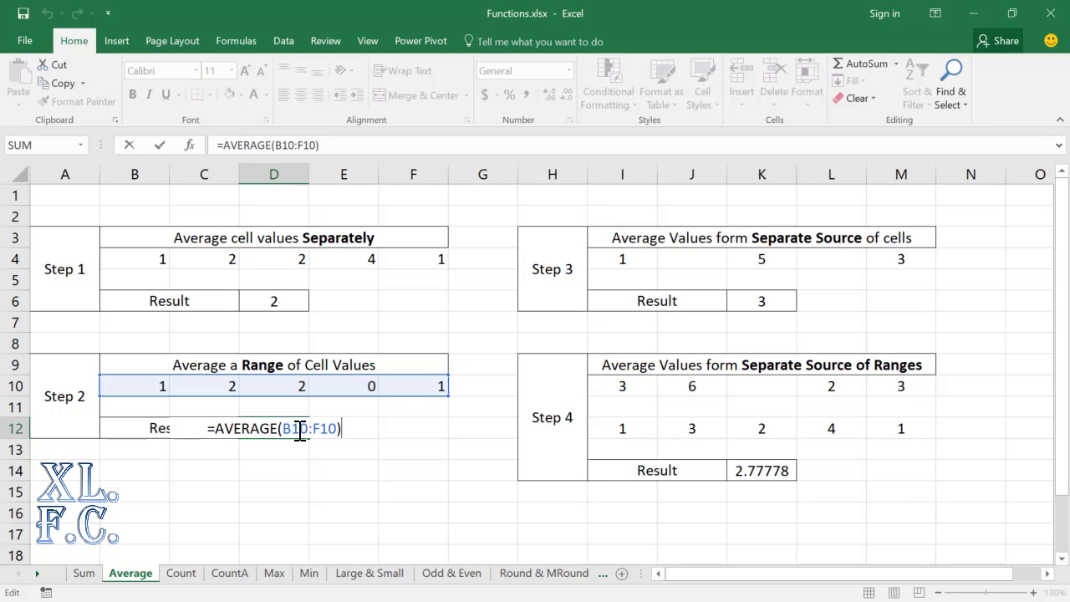
pyautogui.moveTo(338, 428); pyautogui.dragTo(283, 429)
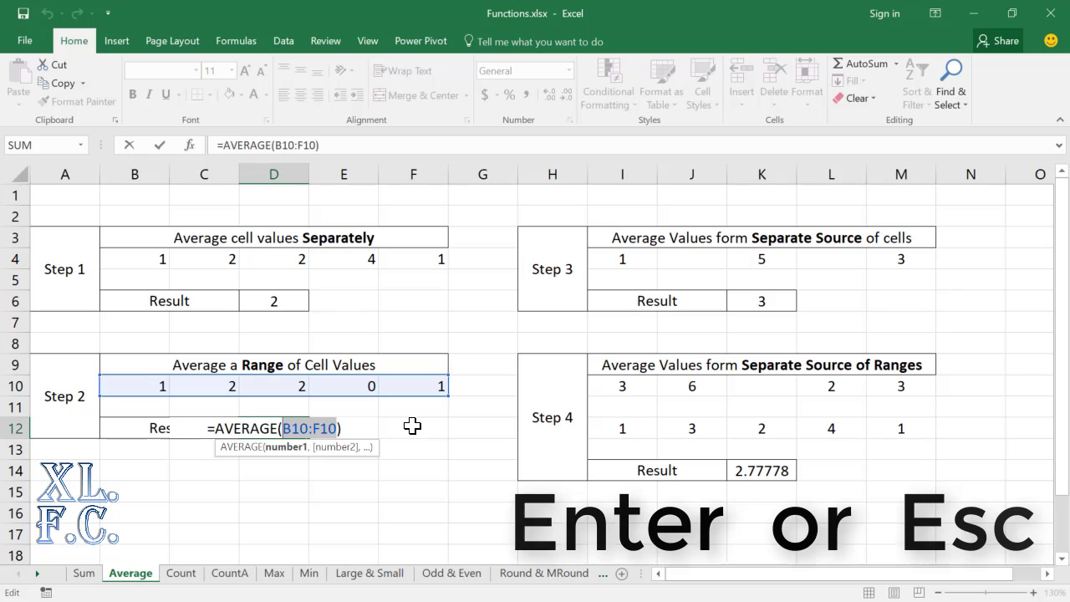
pyautogui.press('Return')
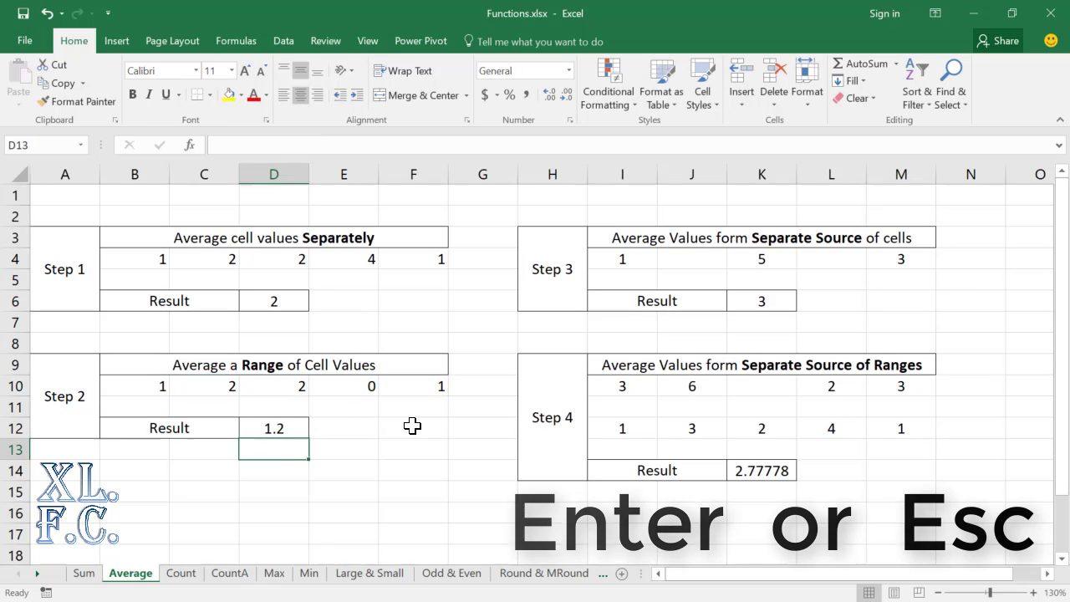
# Set the Step 2 value in E10 to 5
pyautogui.click(339, 390)
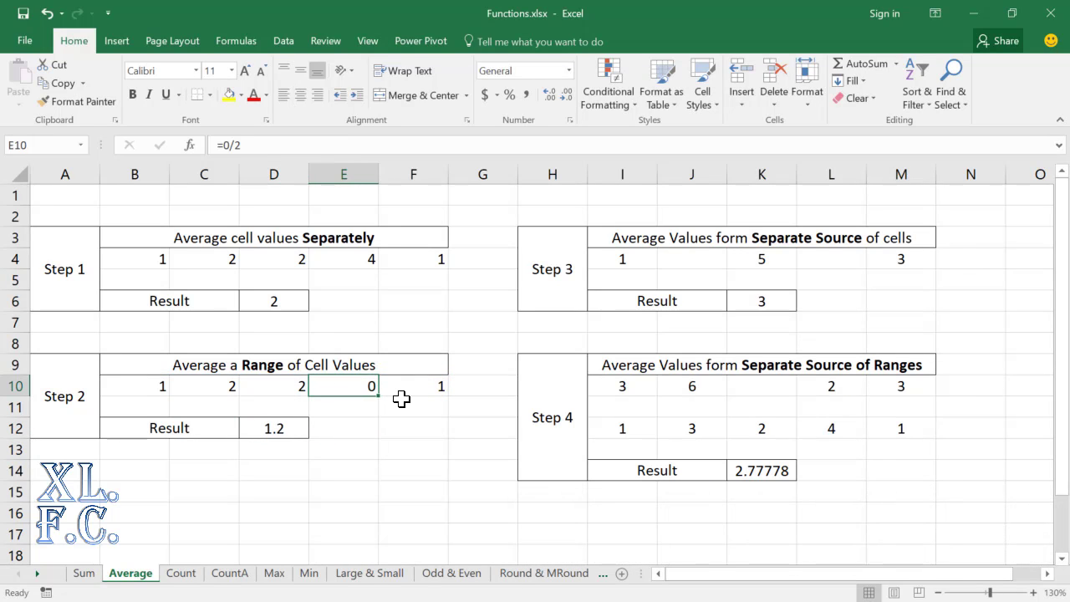
pyautogui.write('5')
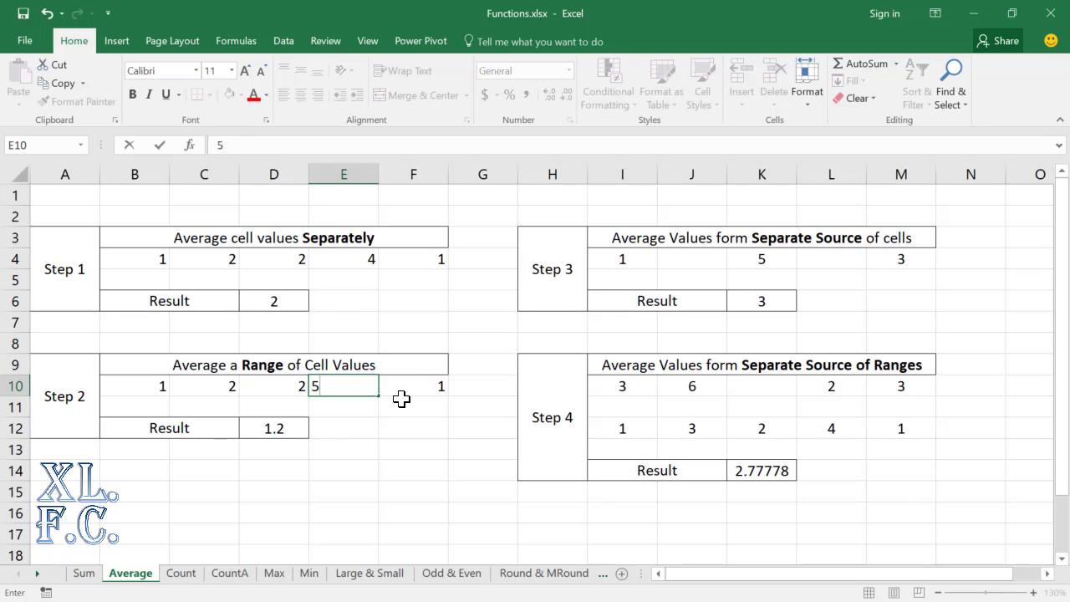
pyautogui.press('Return')
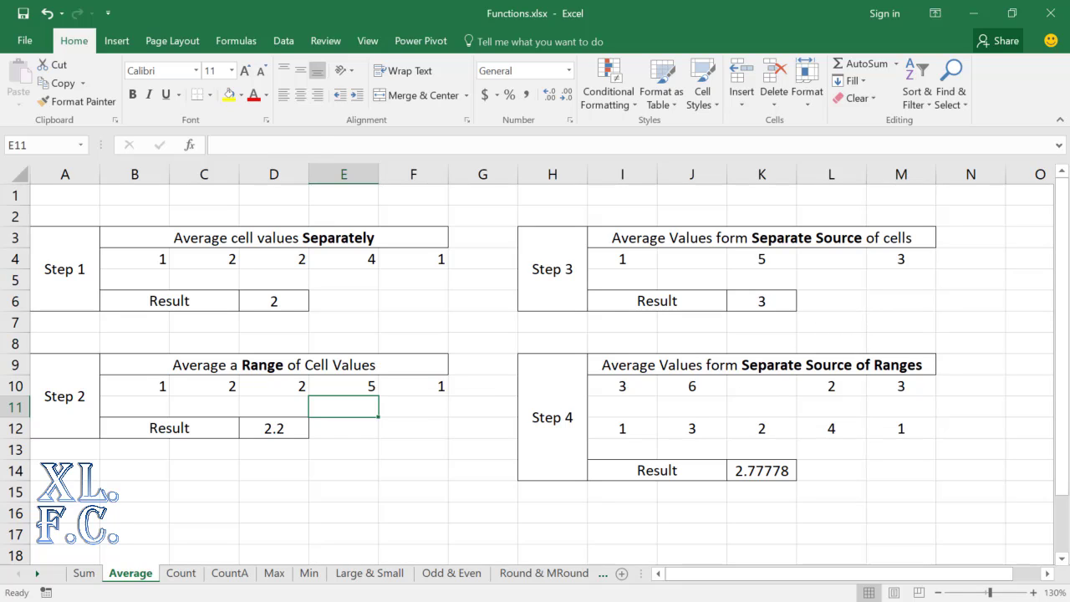
# Inspect the Step 3 AVERAGE formula in K6 and the separate cells it references
pyautogui.click(777, 301)
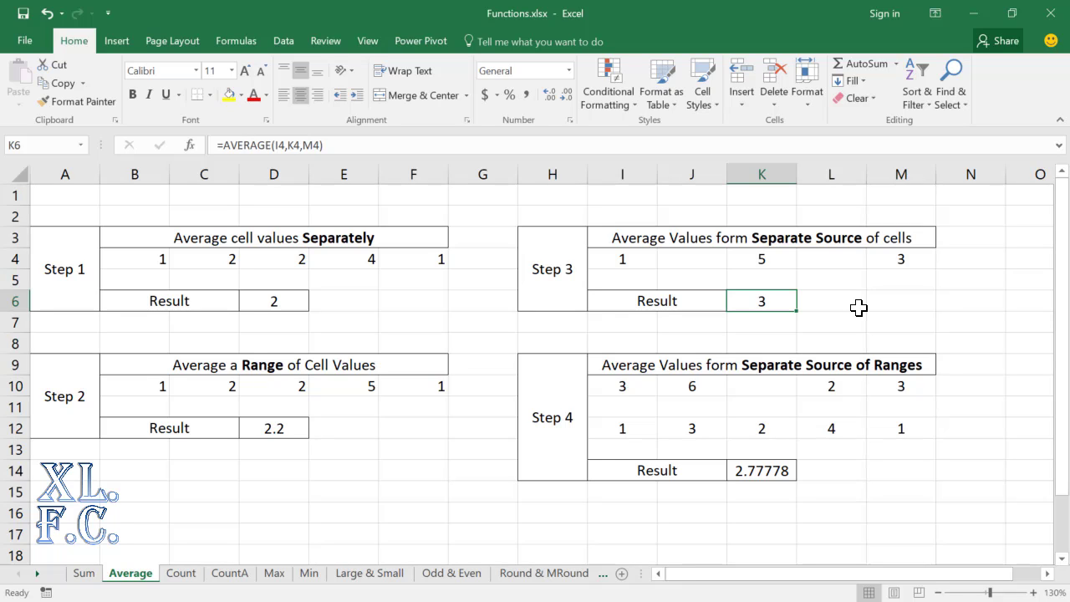
pyautogui.press('F2')
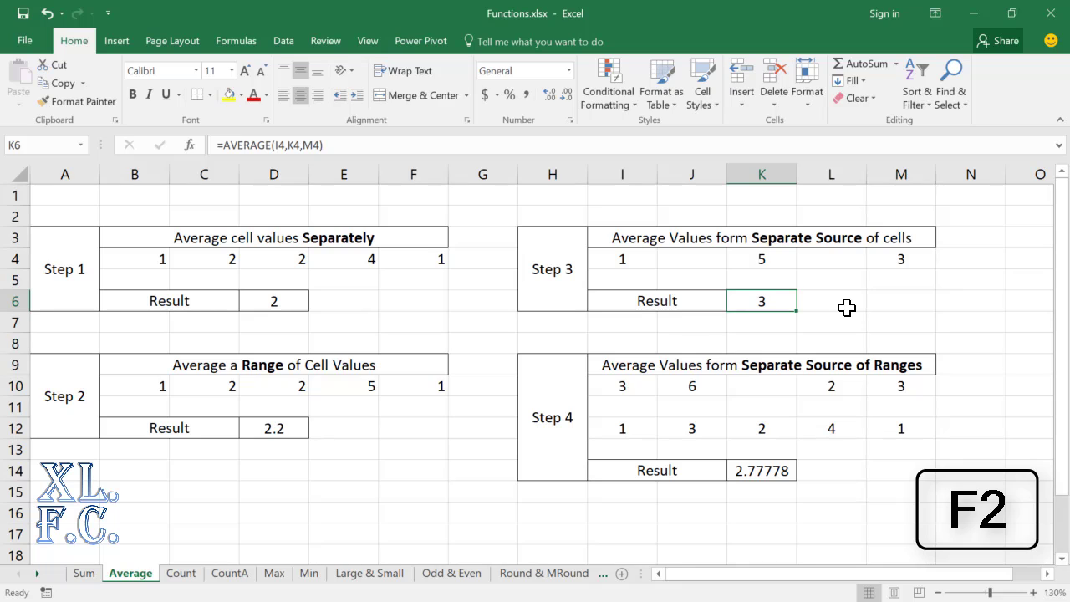
pyautogui.press('F2')
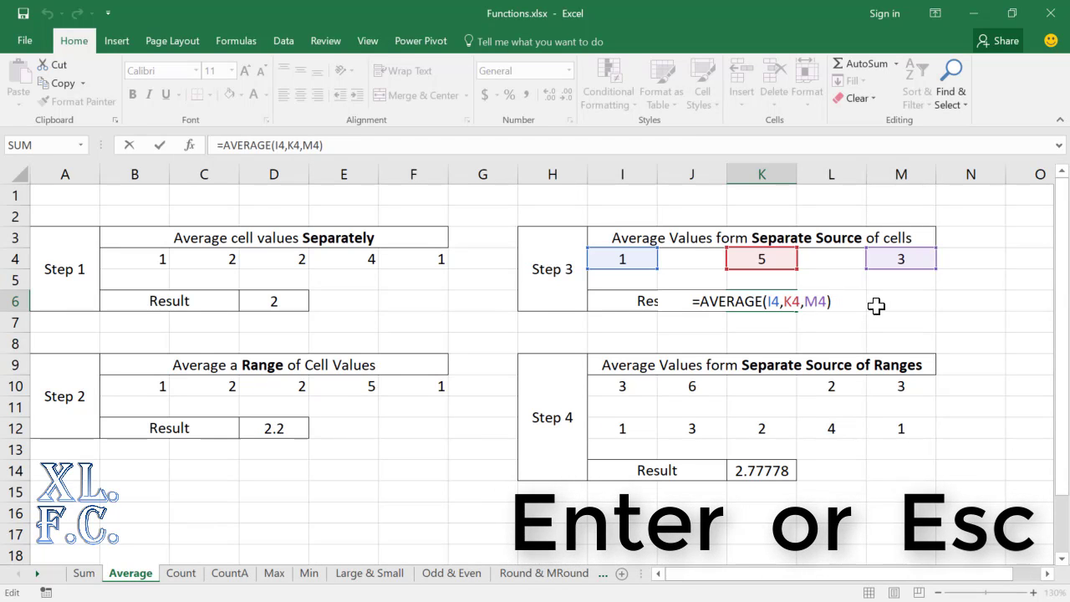
pyautogui.press('Return')
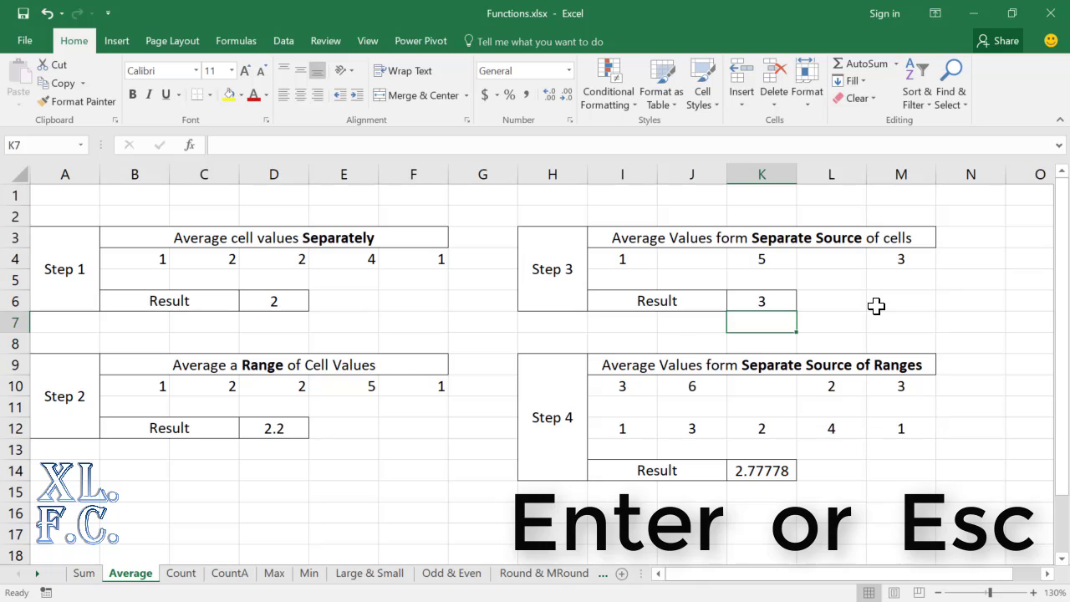
# Add up the Step 3 values manually in M6 with the formula =1+5+3
pyautogui.click(873, 290)
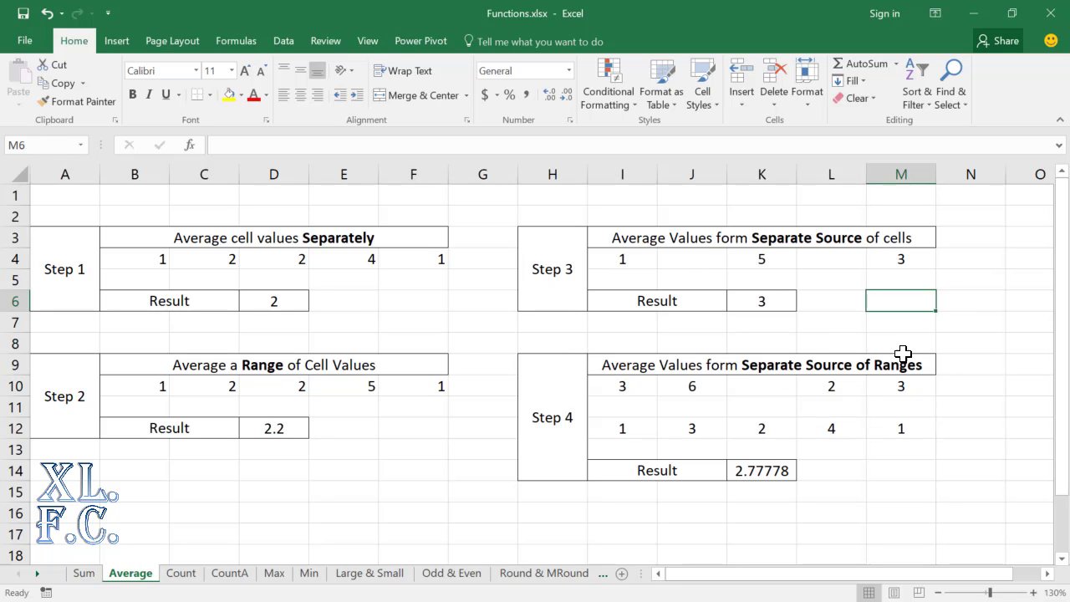
pyautogui.write('=')
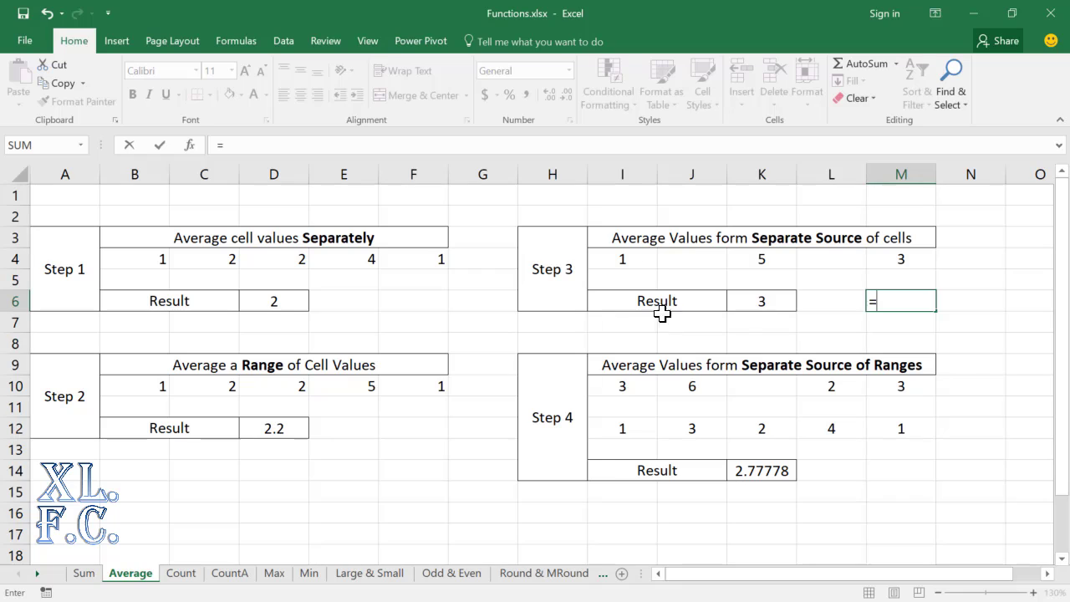
pyautogui.write('1+')
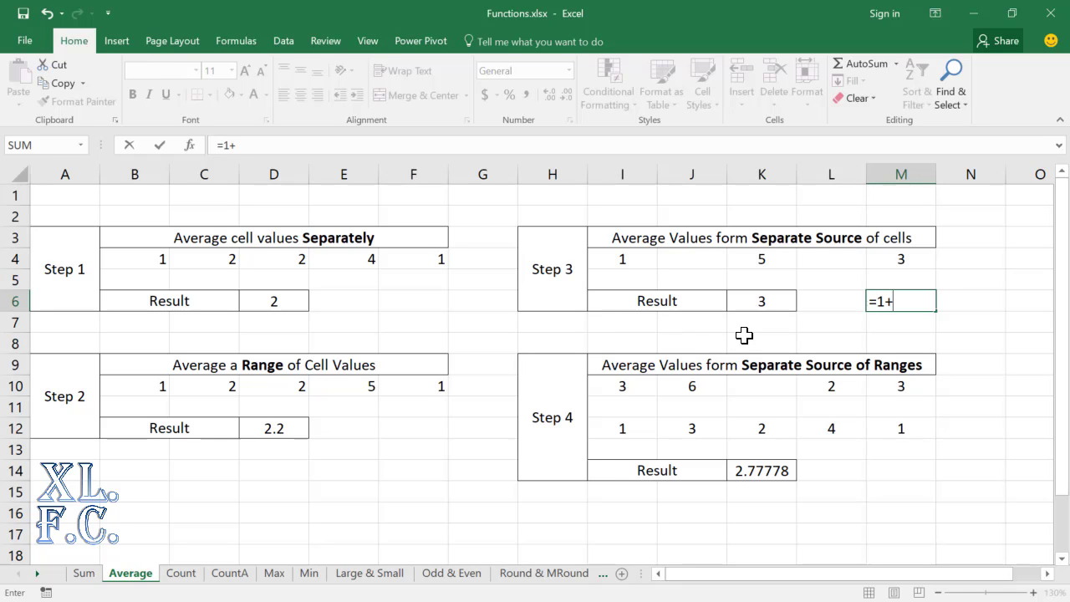
pyautogui.write('5+3')
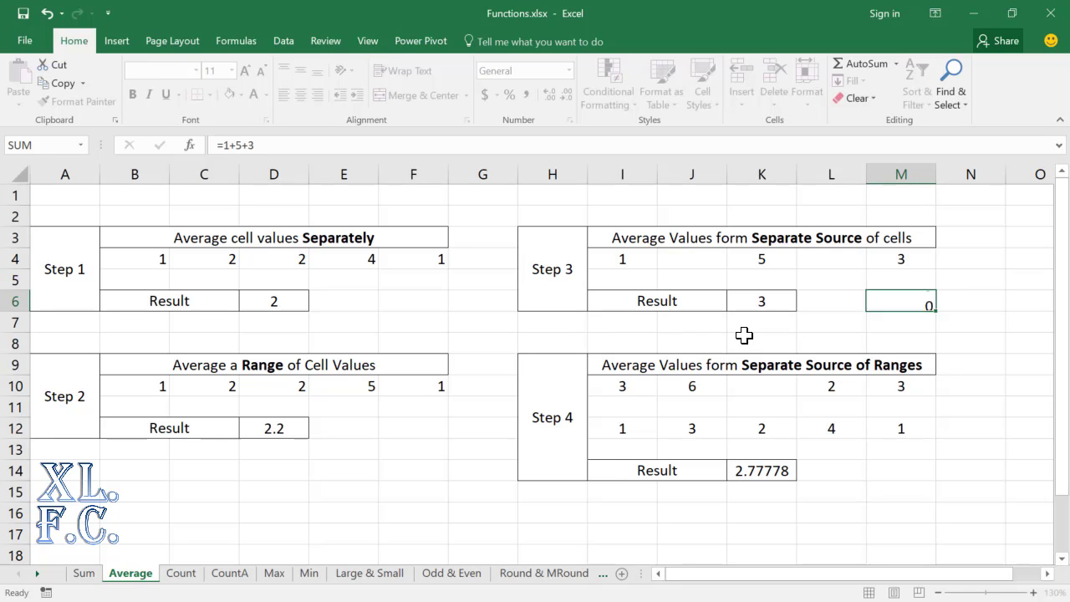
pyautogui.press('Return')
pyautogui.press('Up')
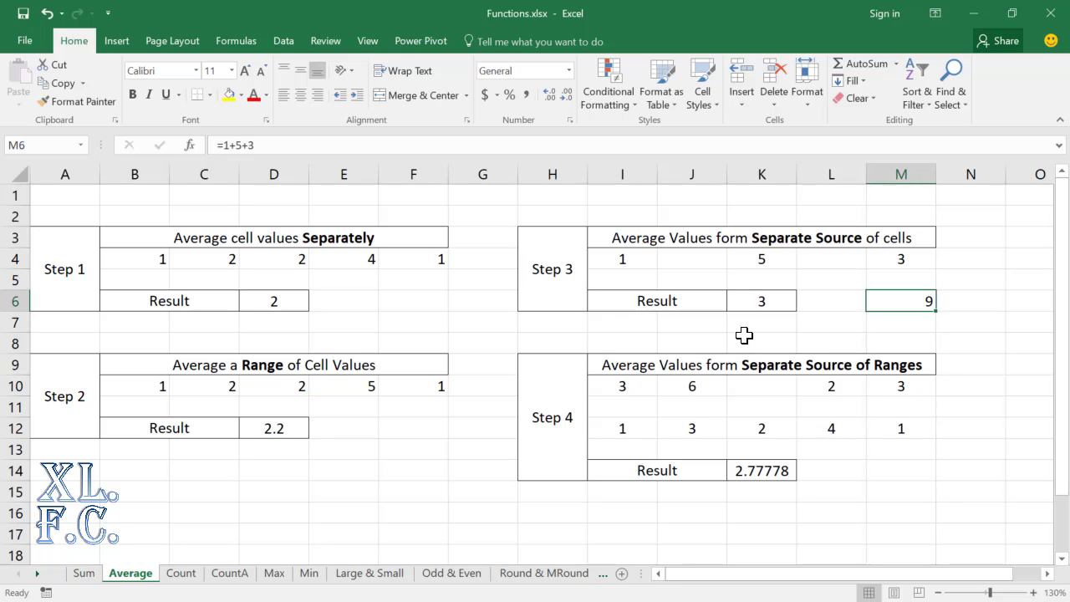
# Compute the Step 3 average manually in N6 with the formula =9/3
pyautogui.press('Right')
pyautogui.write('=')
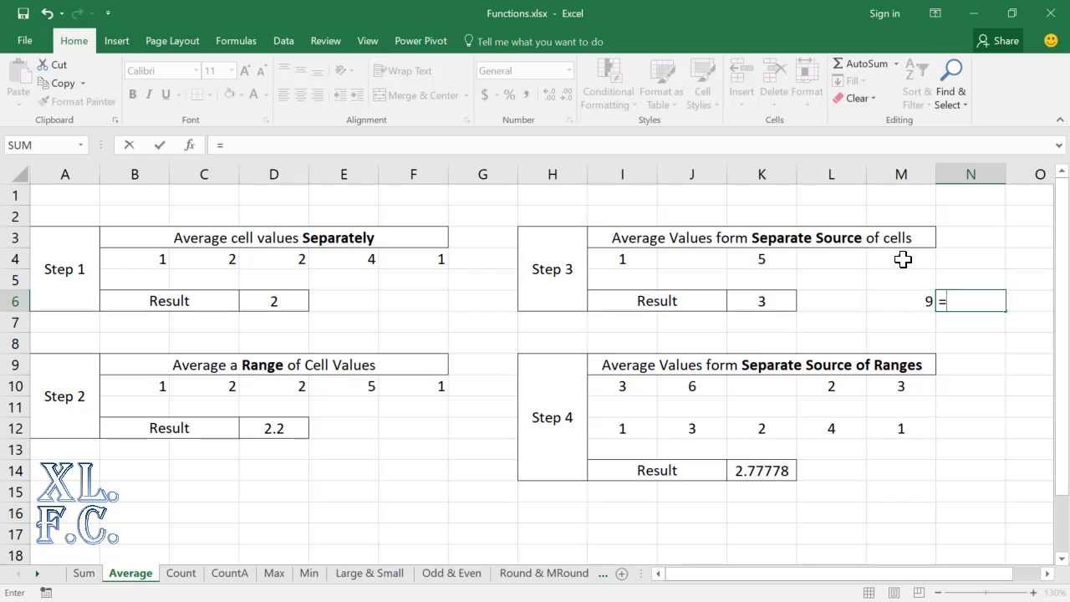
pyautogui.write('9/3')
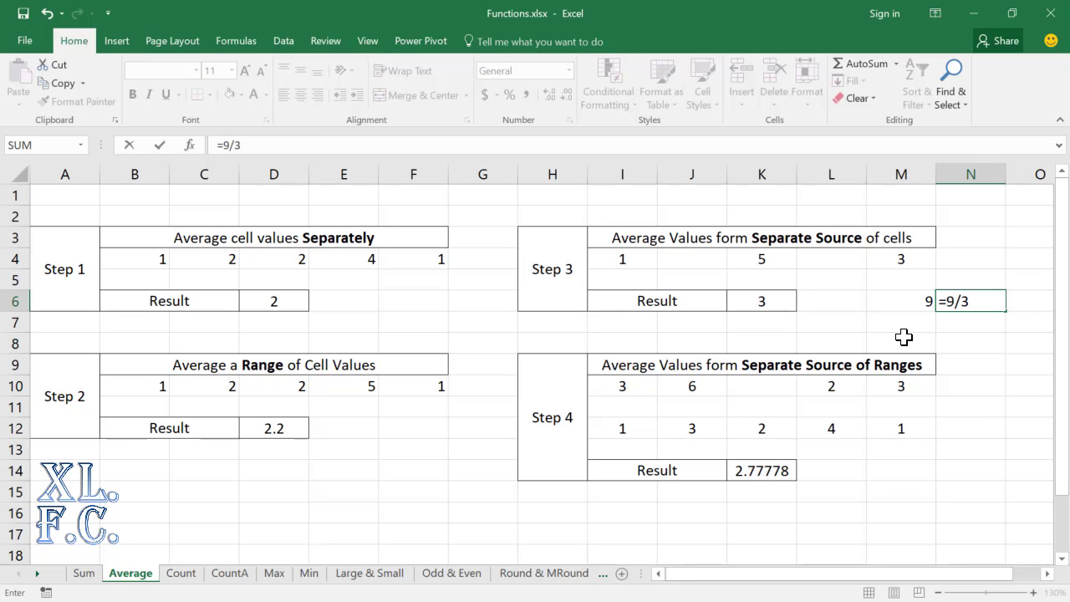
pyautogui.press('Return')
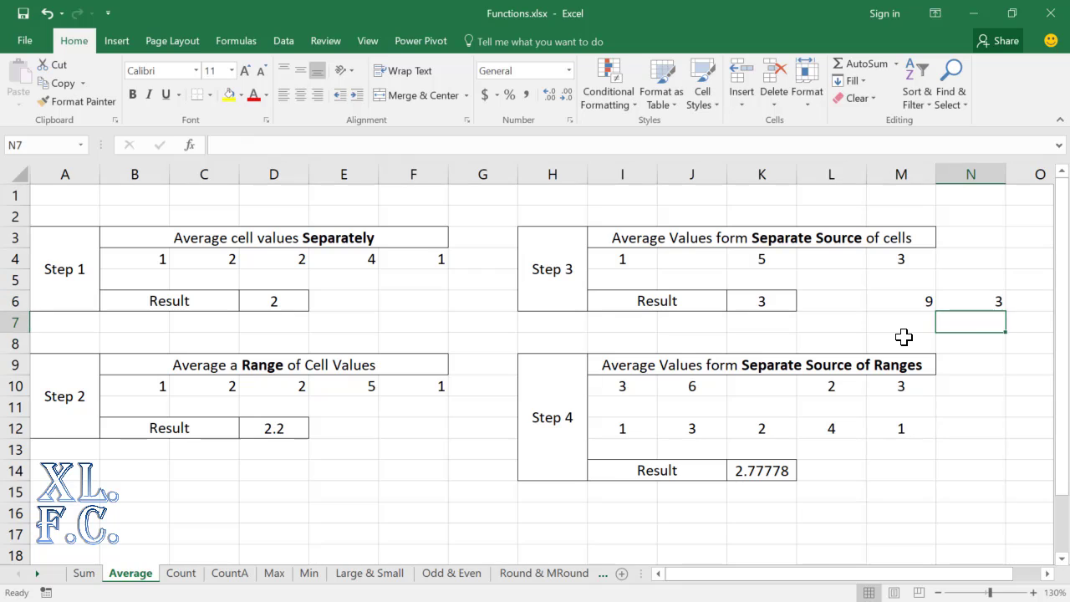
pyautogui.click(978, 301)
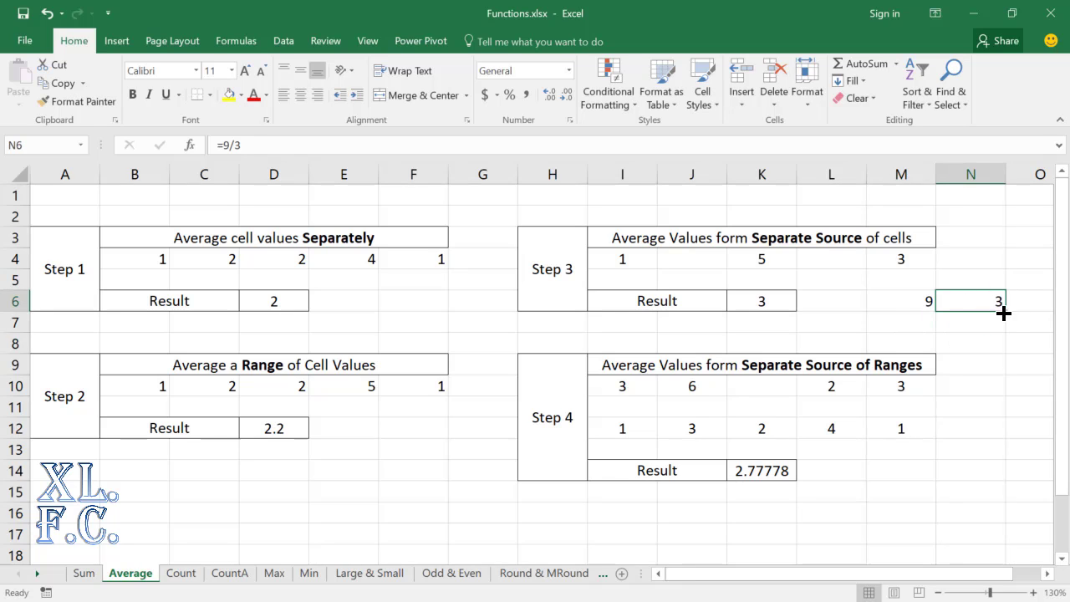
# Clear the manual check calculations from M6:N6
pyautogui.moveTo(901, 301); pyautogui.dragTo(966, 313)
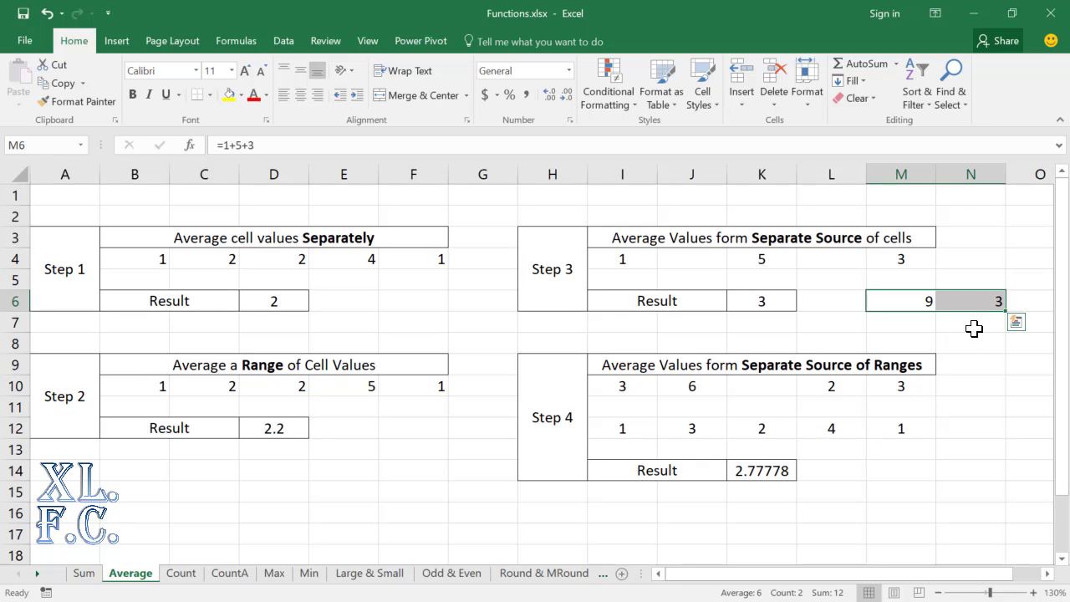
pyautogui.press('Delete')
pyautogui.click(974, 329)
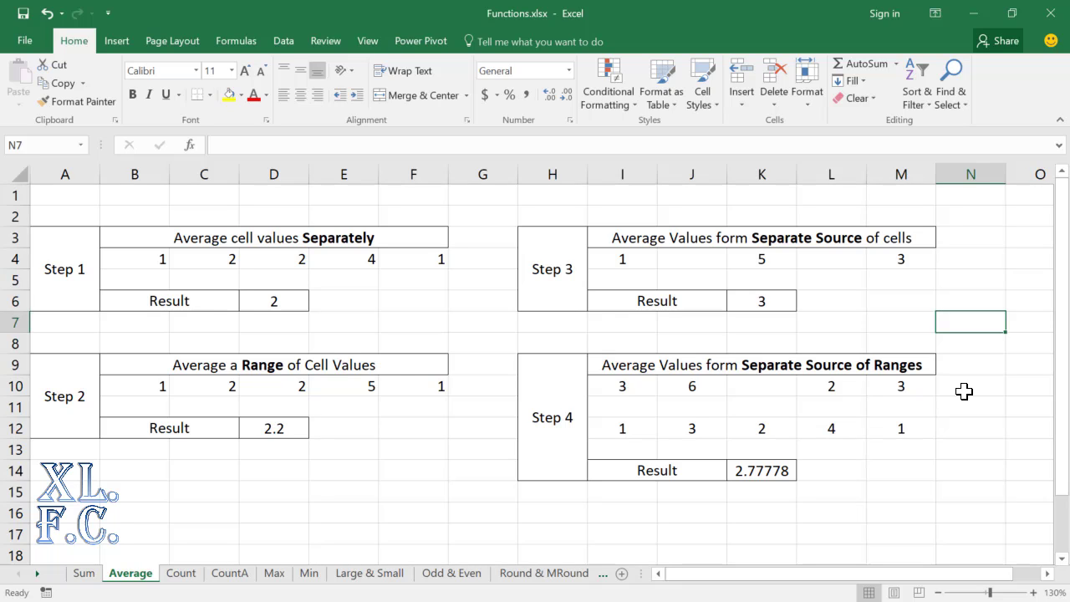
# Inspect the Step 4 AVERAGE formula in K14 and the separate ranges it references
pyautogui.click(762, 471)
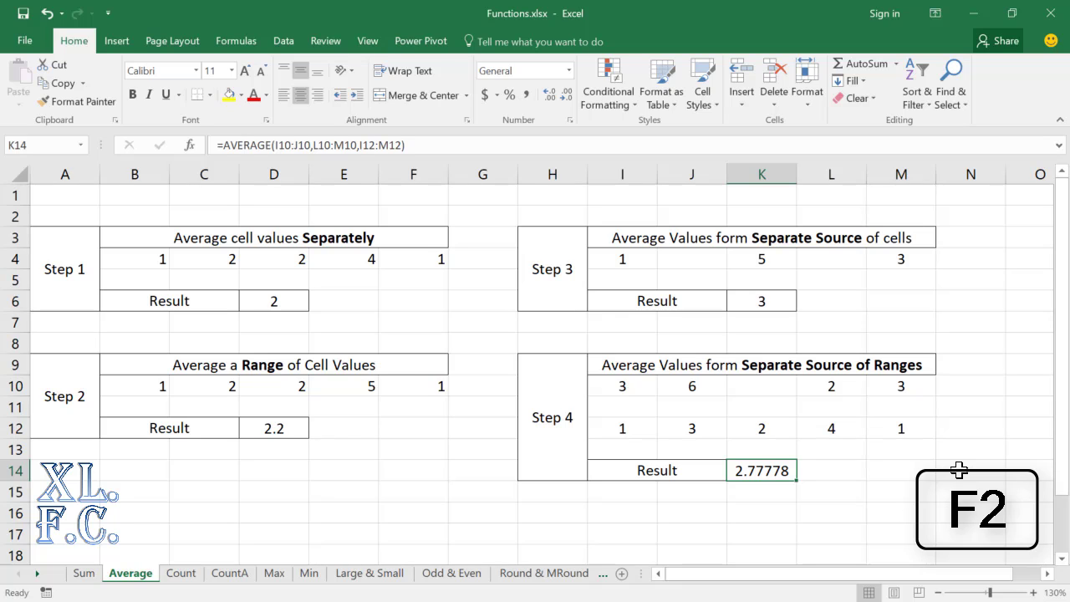
pyautogui.press('F2')
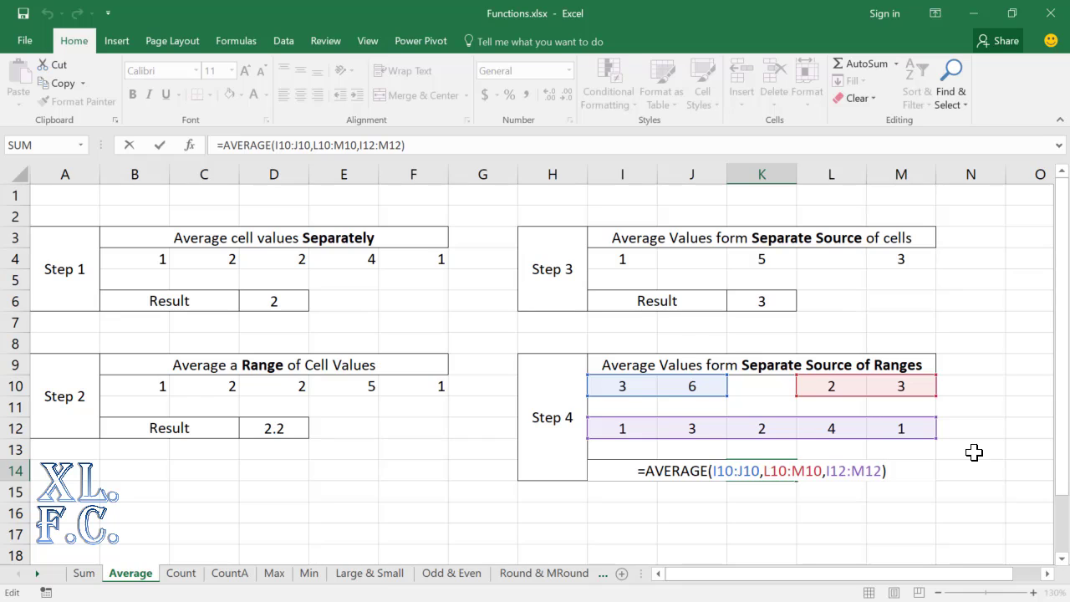
pyautogui.hotkey('ctrl', 'Return')
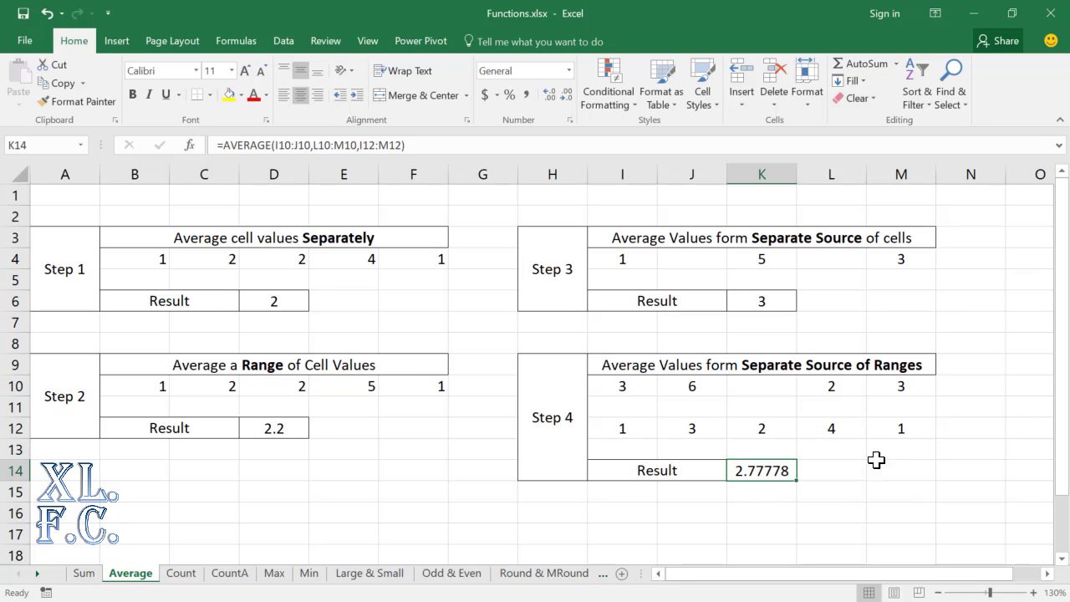
# Check the Step 4 average using the sum and count of I10:M12 by entering +25/9 in M14, and clear that cell
pyautogui.moveTo(614, 385); pyautogui.dragTo(916, 431)
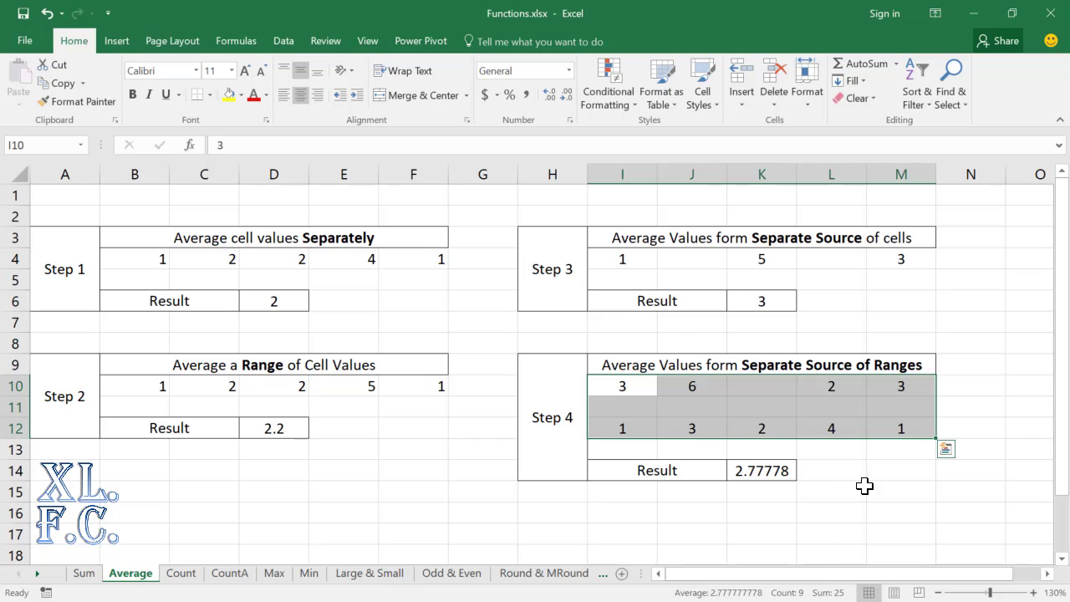
pyautogui.click(920, 472)
pyautogui.write('+25')
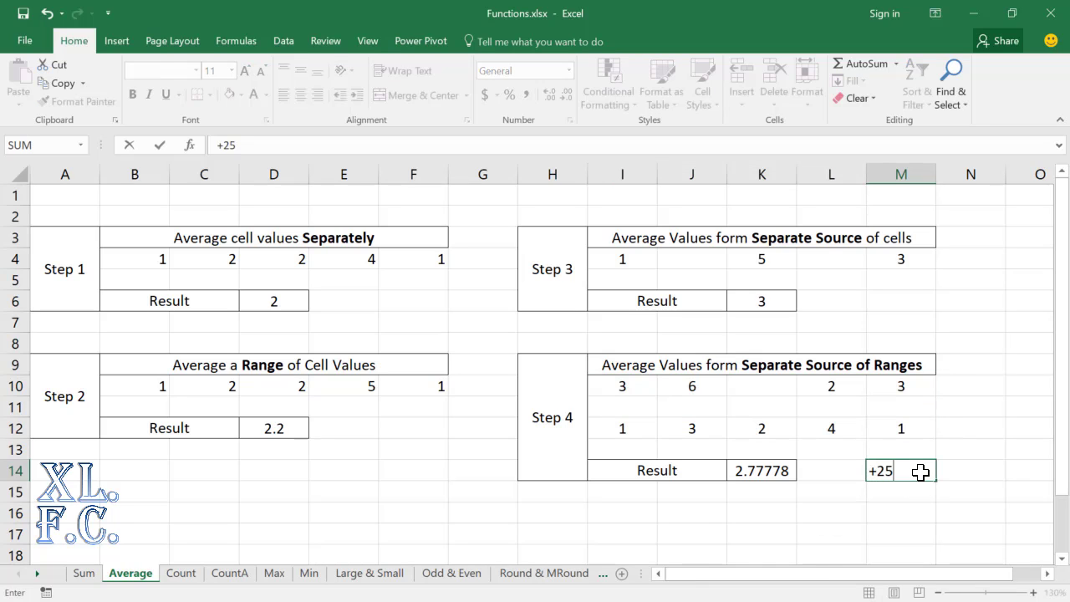
pyautogui.write('/9')
pyautogui.press('Return')
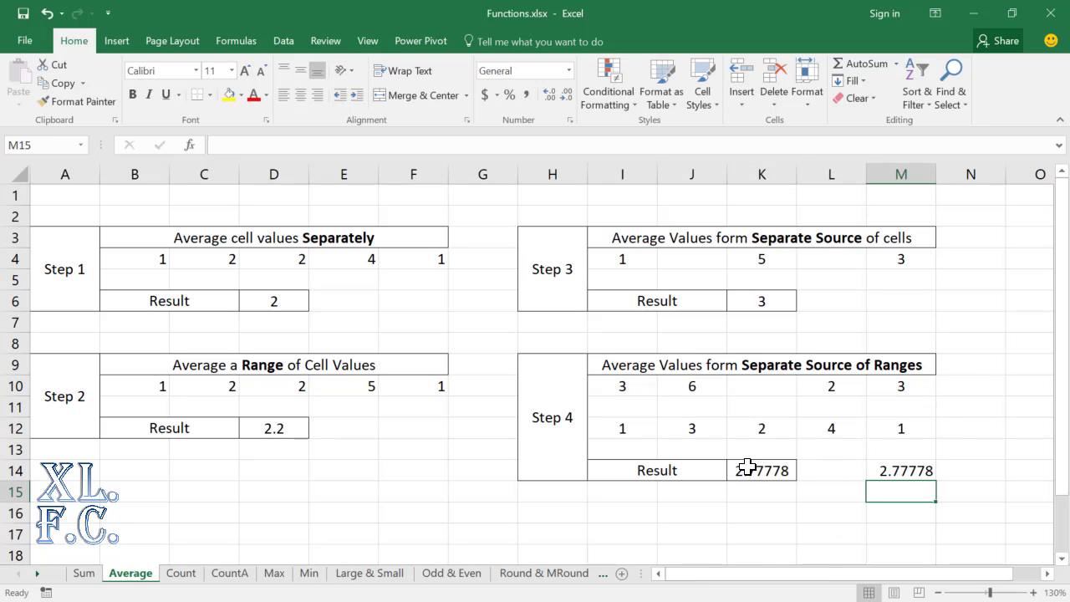
pyautogui.click(883, 473)
pyautogui.press('Delete')
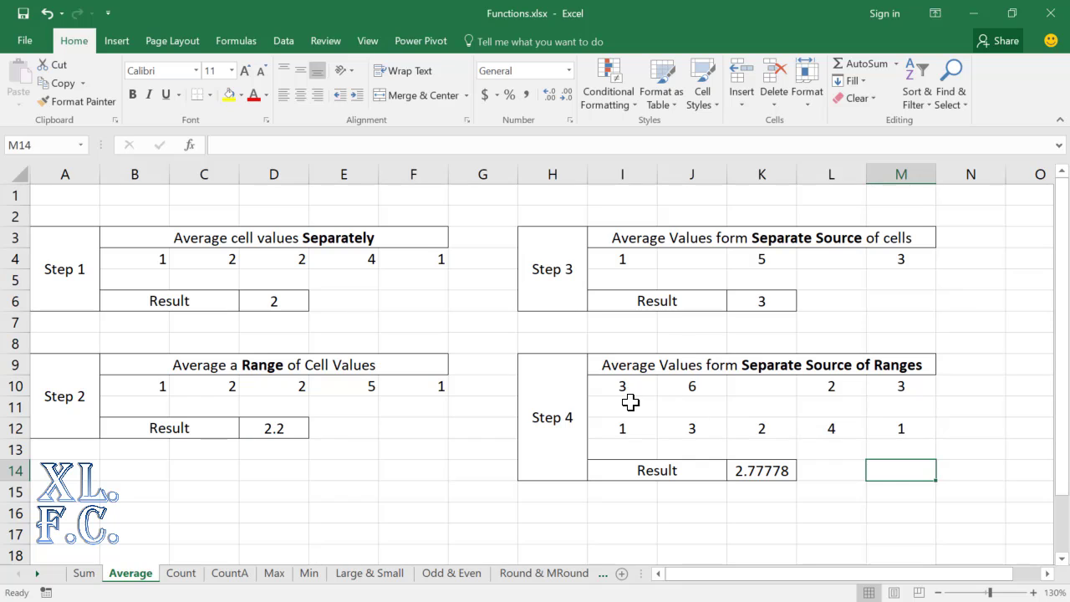
# Review the status bar's Average, Count and Sum options and check the summary for I10:M12
pyautogui.rightClick(736, 594)
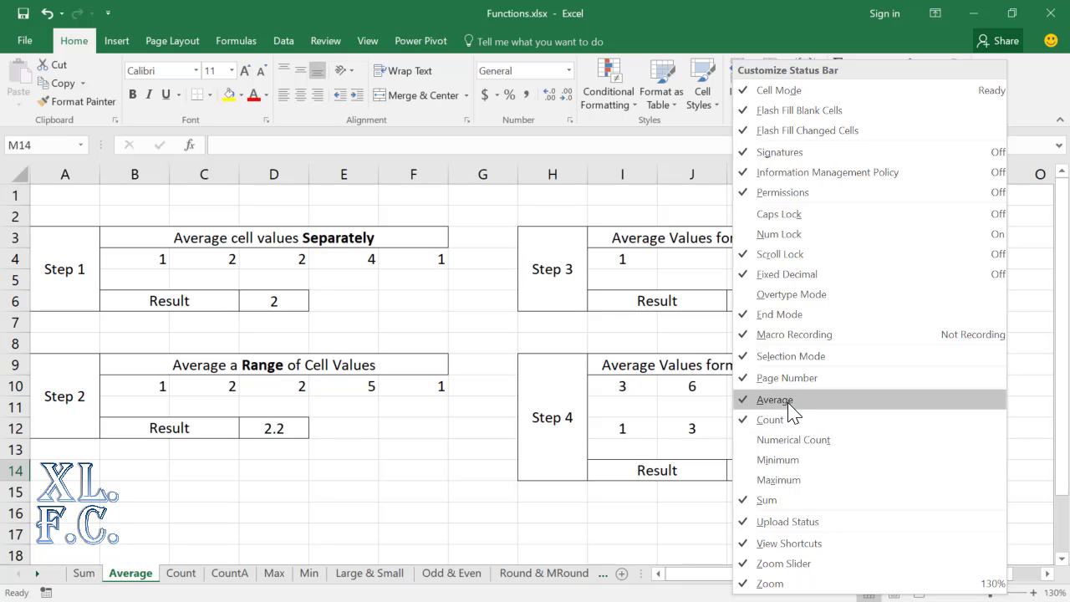
pyautogui.click(683, 401)
pyautogui.moveTo(621, 387); pyautogui.dragTo(928, 433)
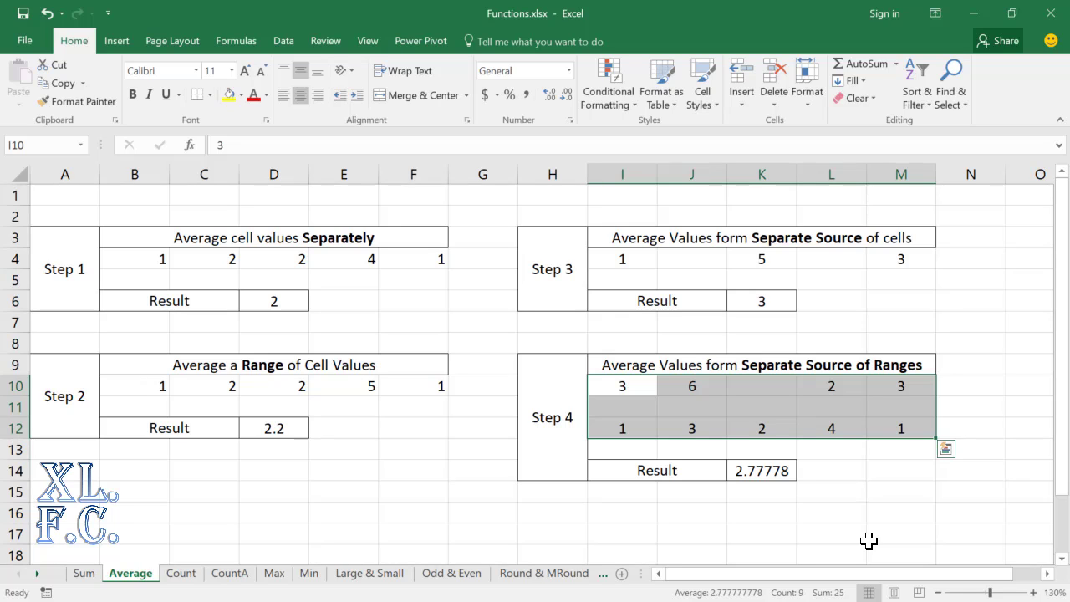
pyautogui.click(889, 494)
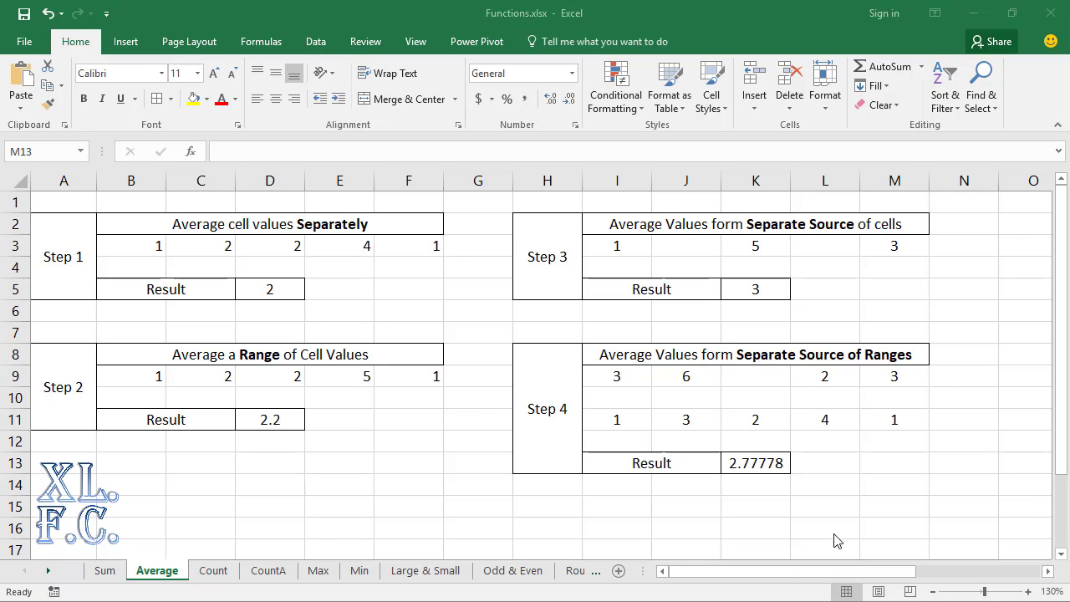
# Enter the date 1-8-18 in T5 under How & Why in the error type table
pyautogui.click(790, 573)
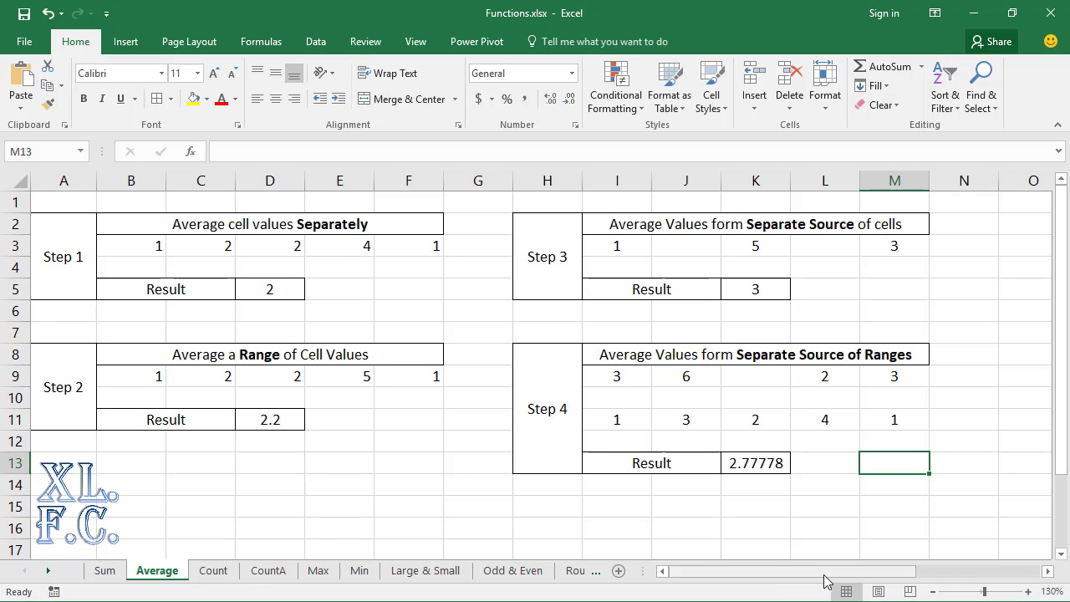
pyautogui.moveTo(824, 578); pyautogui.dragTo(950, 577)
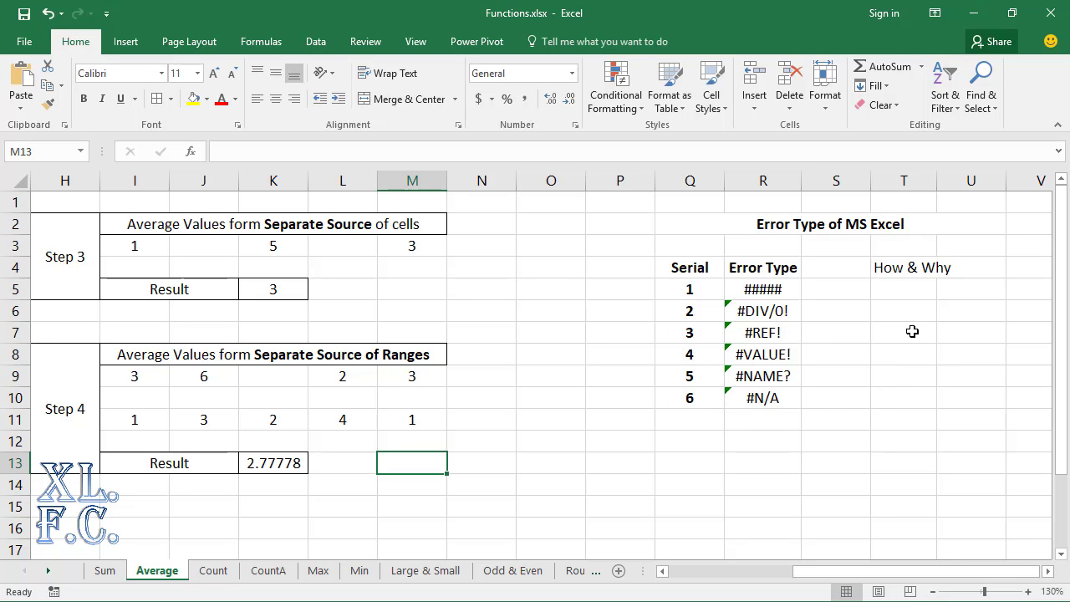
pyautogui.click(902, 293)
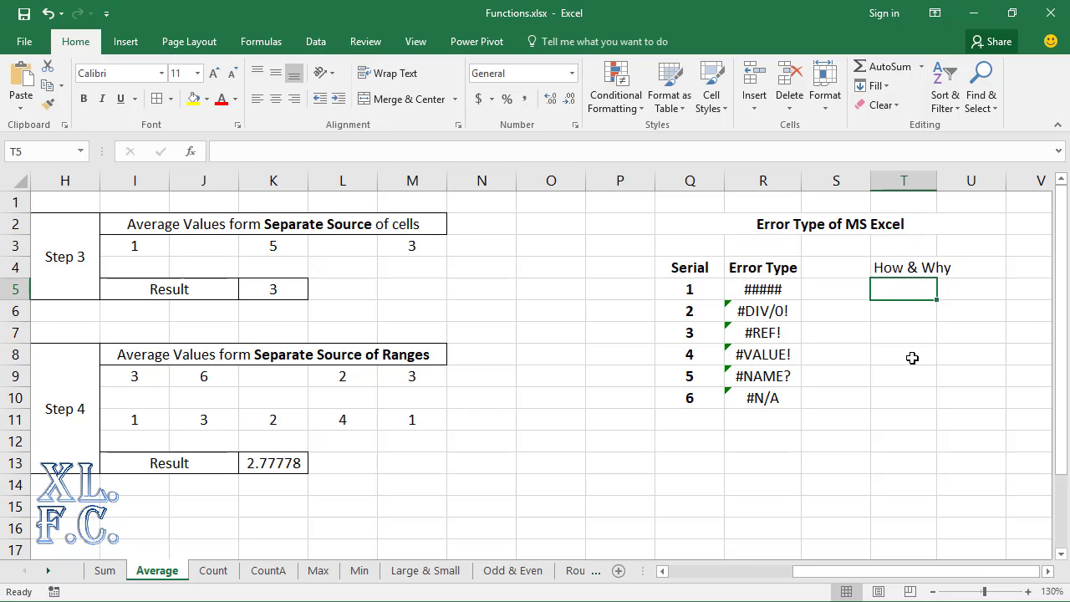
pyautogui.write('1-8-18')
pyautogui.press('Return')
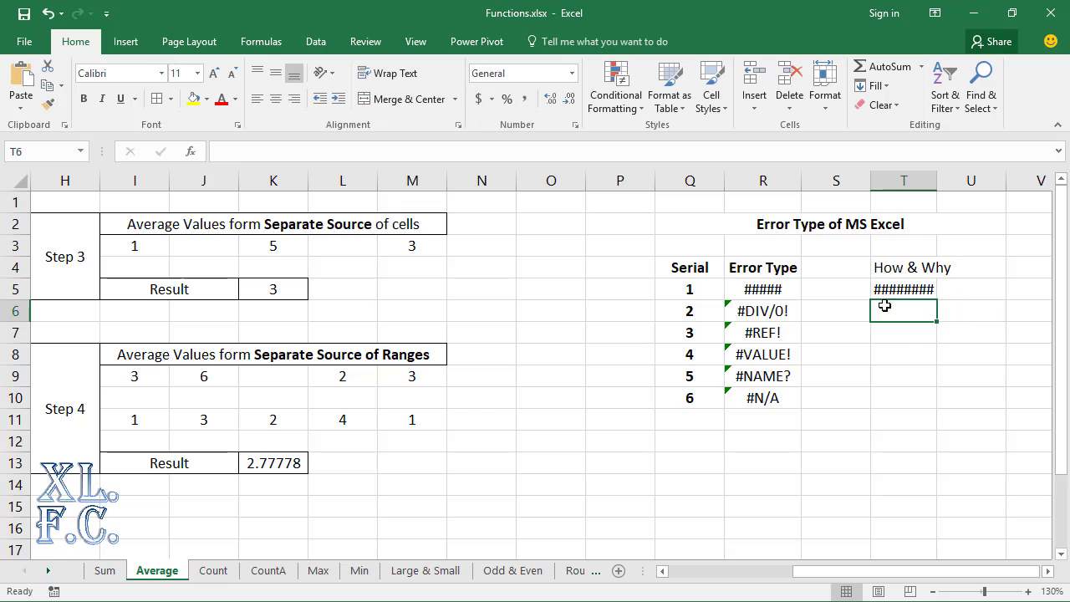
# AutoFit column T to the date in T5, narrow the column below the date's width, and AutoFit it again
pyautogui.moveTo(916, 290)
pyautogui.doubleClick(938, 180)
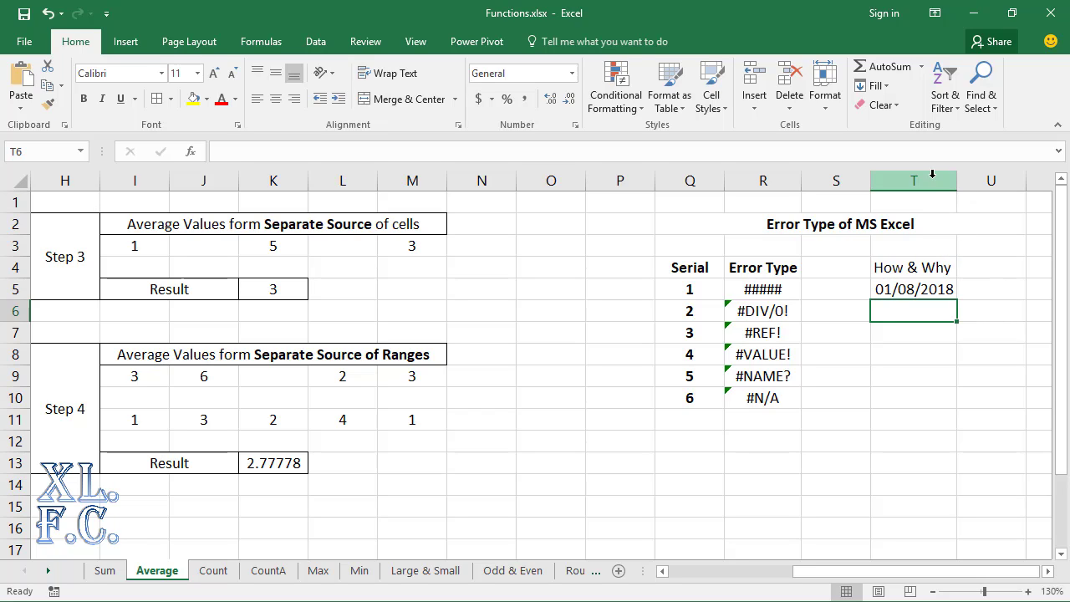
pyautogui.moveTo(956, 179); pyautogui.dragTo(929, 182)
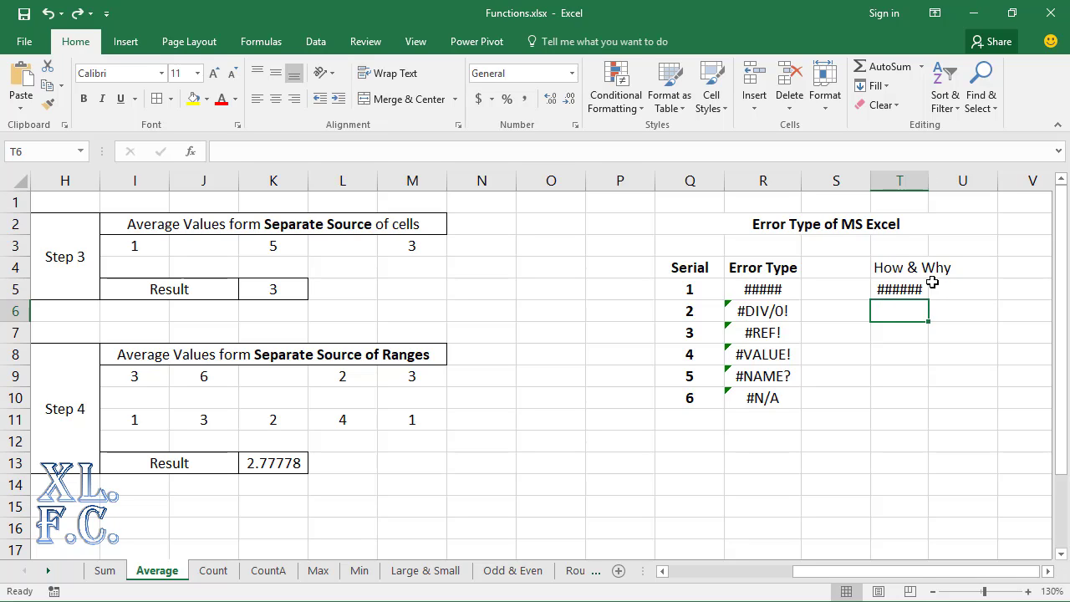
pyautogui.doubleClick(928, 181)
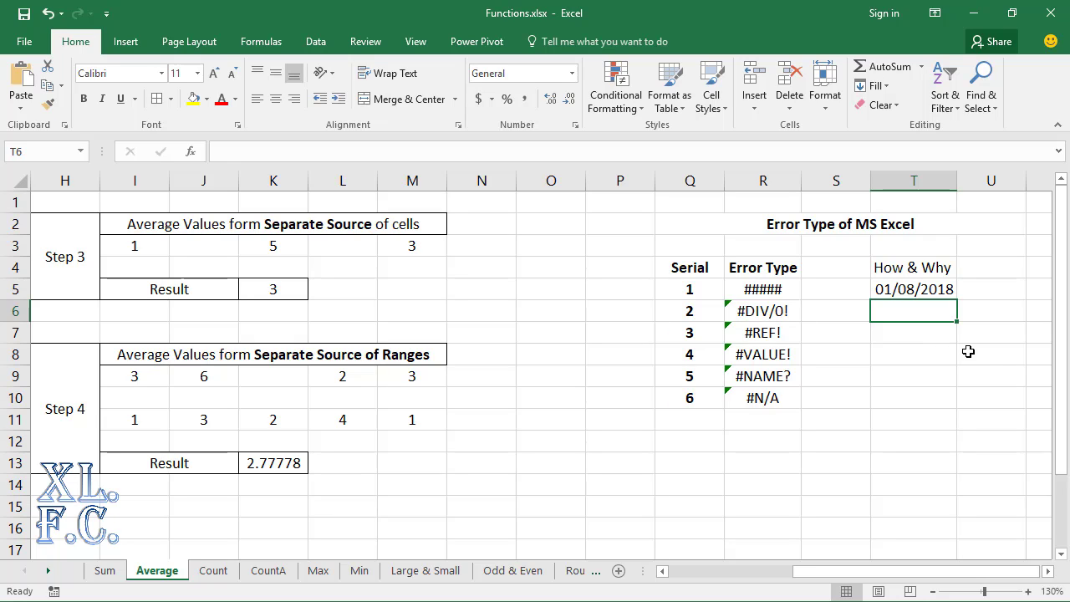
# Enter the formula =2/0 in T6 as the division-by-zero example
pyautogui.write('=')
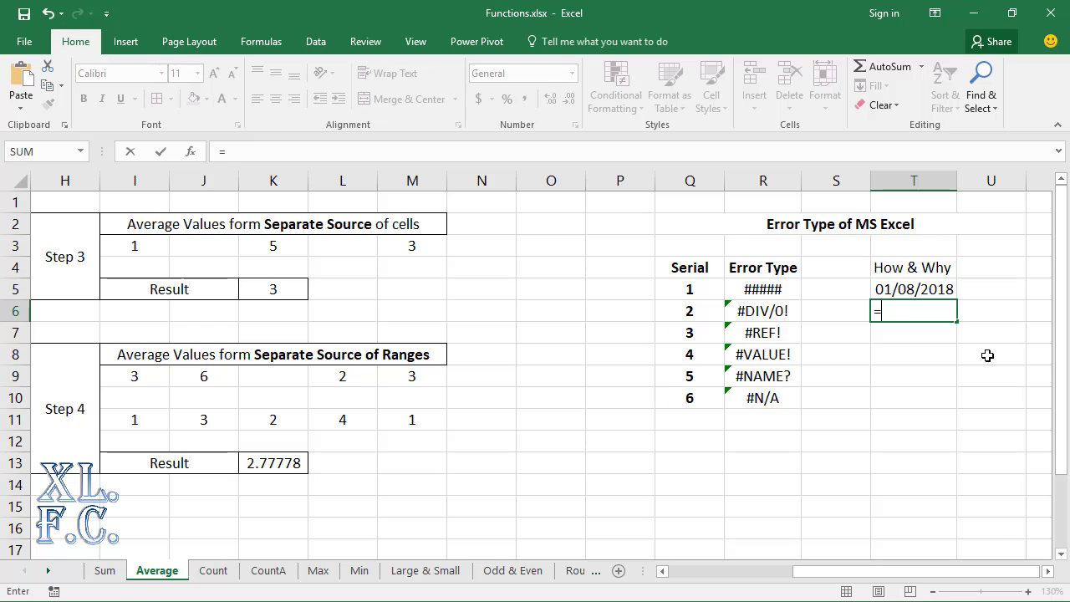
pyautogui.write('5')
pyautogui.write('/')
pyautogui.write('0')
pyautogui.press('F2')
pyautogui.press('Left')
pyautogui.press('Left')
pyautogui.press('BackSpace')
pyautogui.write('2')
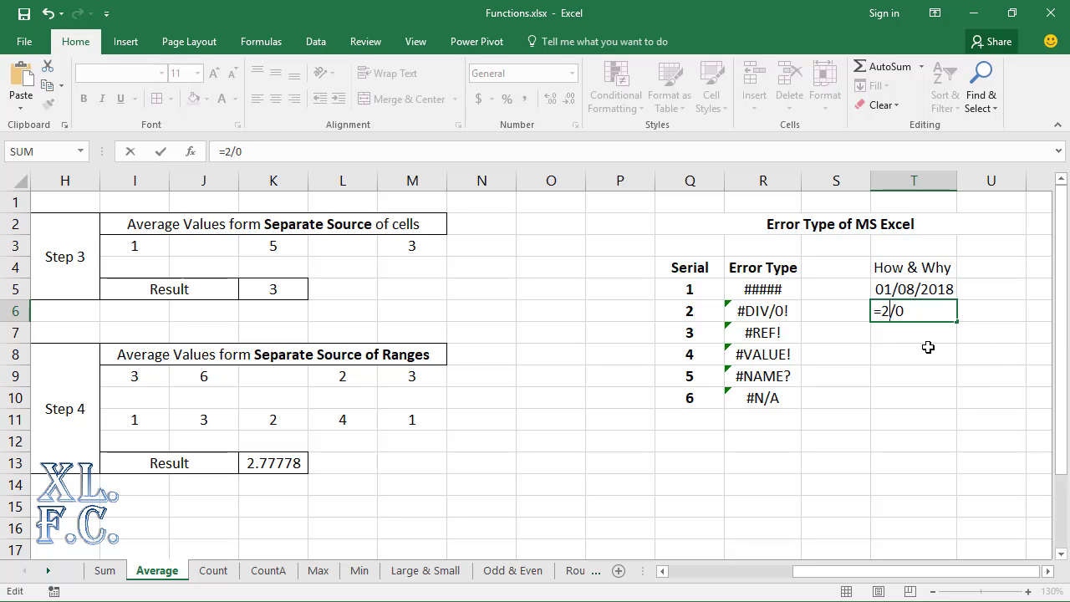
pyautogui.press('Return')
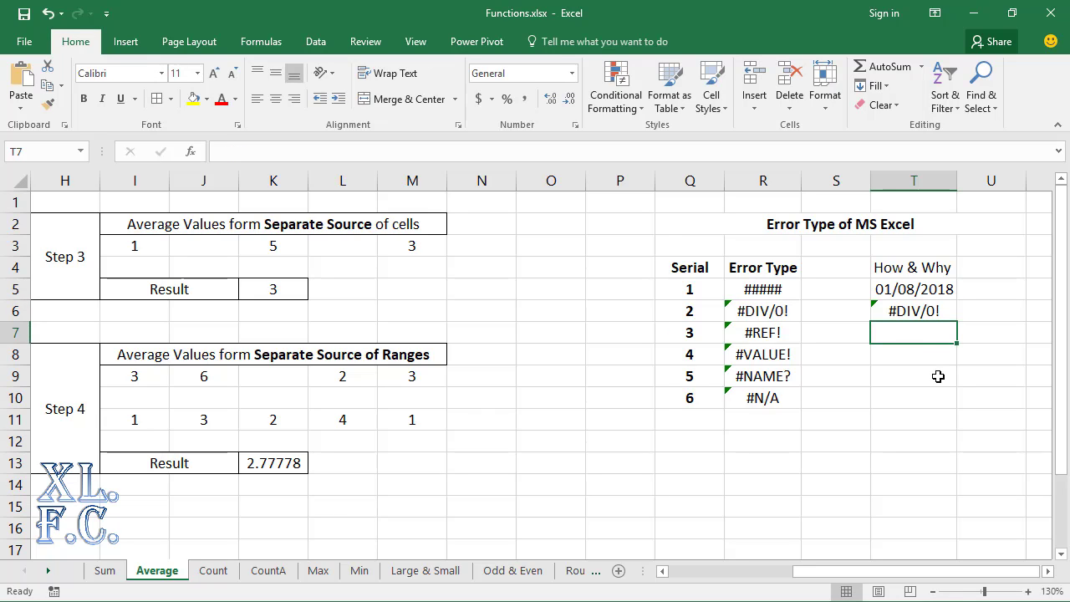
# Try a divisor of 1 in T6 with =2/1, and undo the change
pyautogui.click(927, 311)
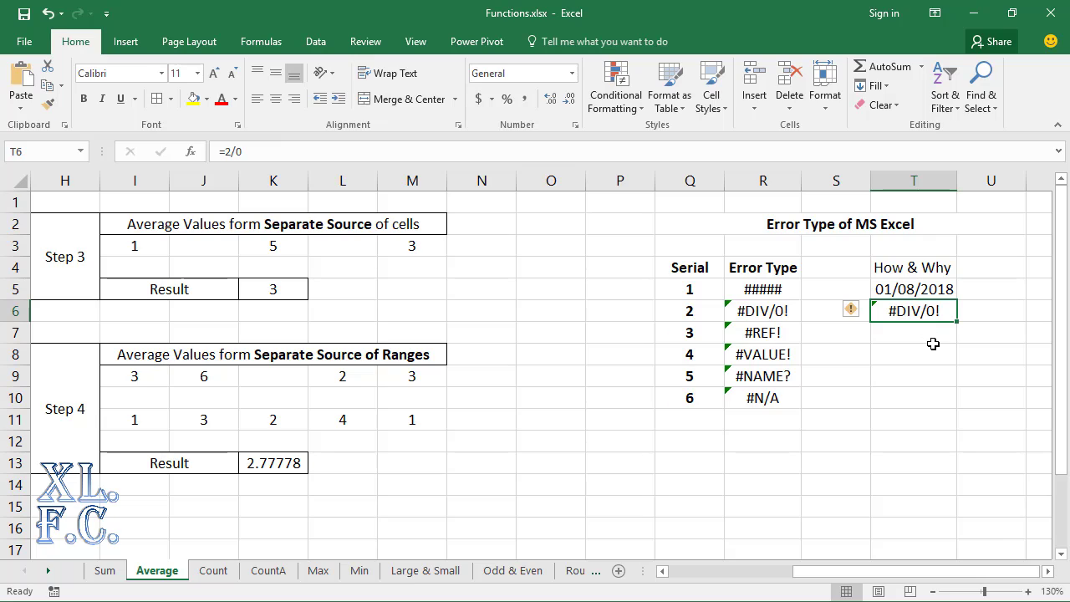
pyautogui.press('F2')
pyautogui.press('BackSpace')
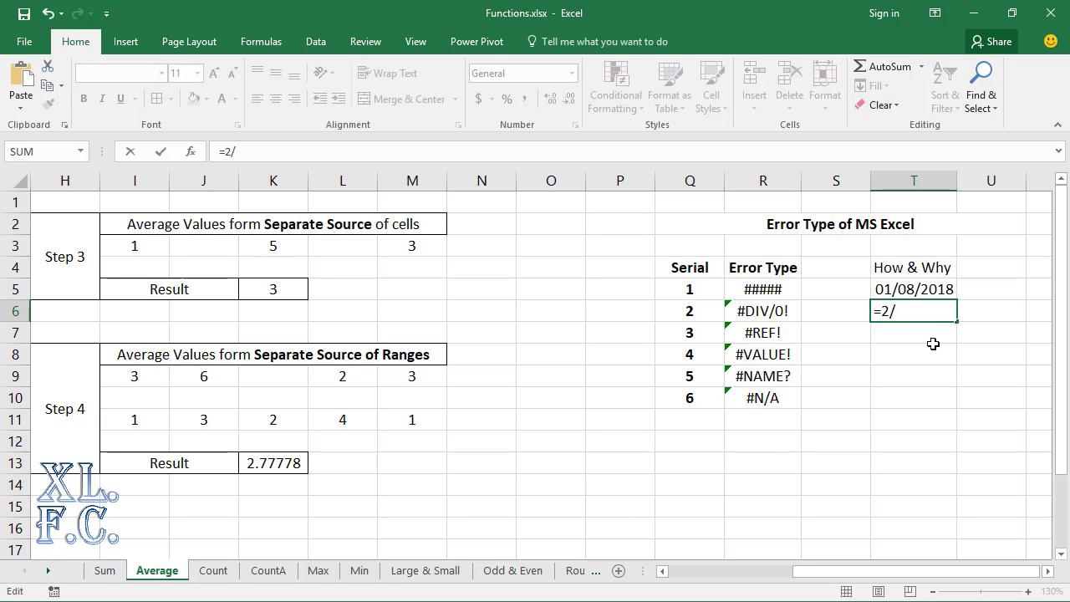
pyautogui.write('1')
pyautogui.press('Return')
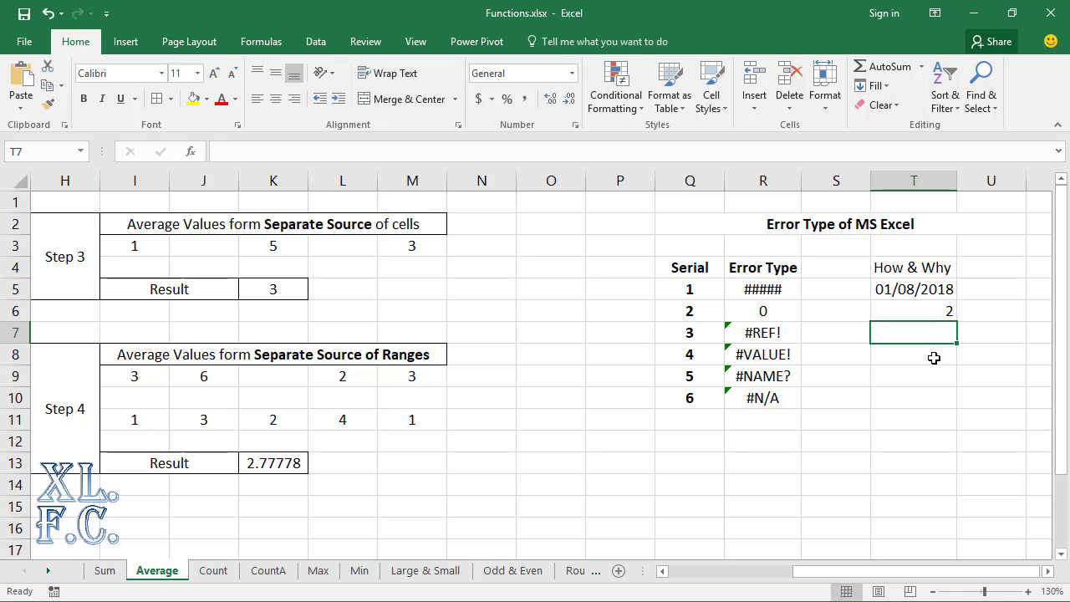
pyautogui.hotkey('ctrl', 'z')
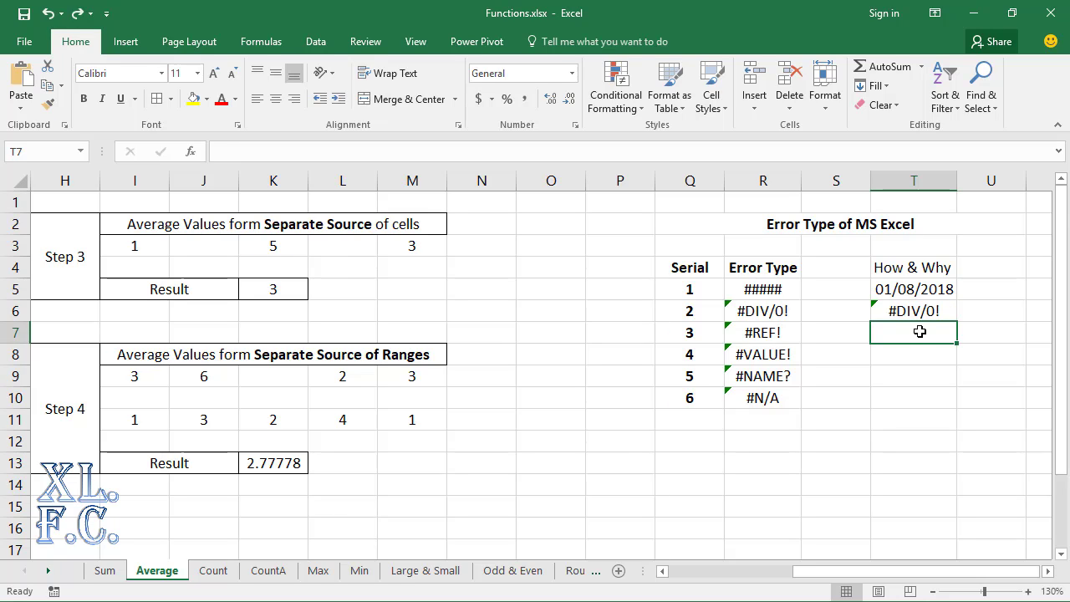
# Enter =V7+W7 in T7 for the #REF! example and check which cells the formula references
pyautogui.click(1048, 571)
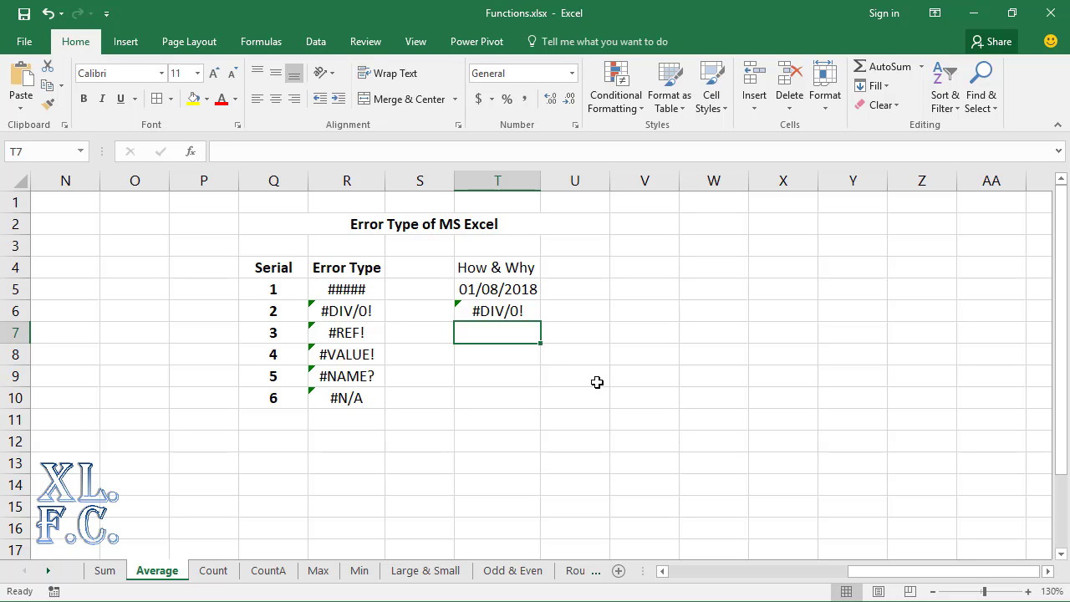
pyautogui.write('=')
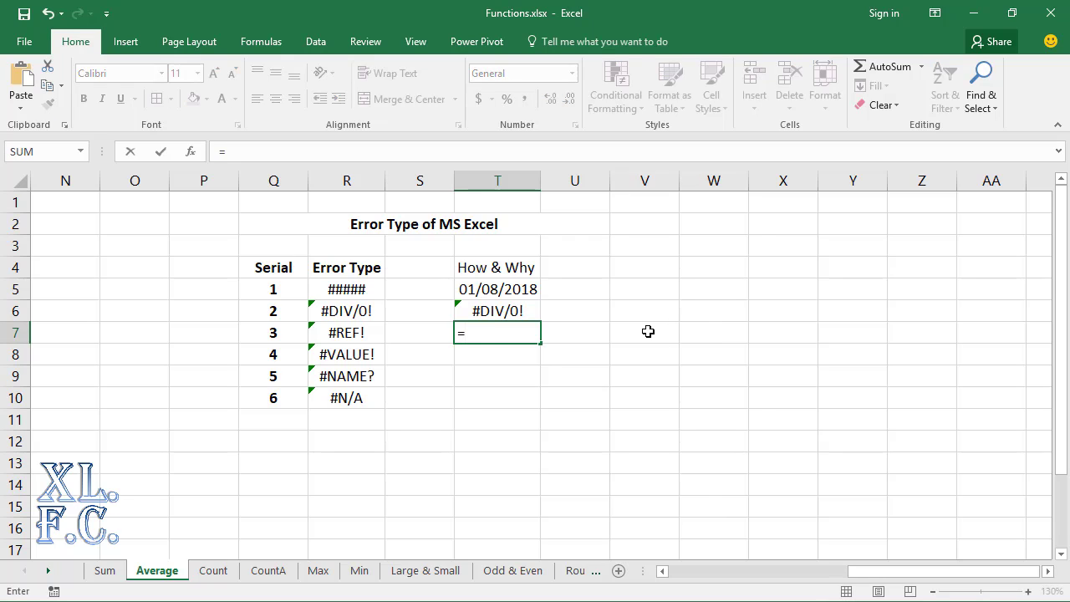
pyautogui.click(647, 332)
pyautogui.write('+')
pyautogui.click(697, 335)
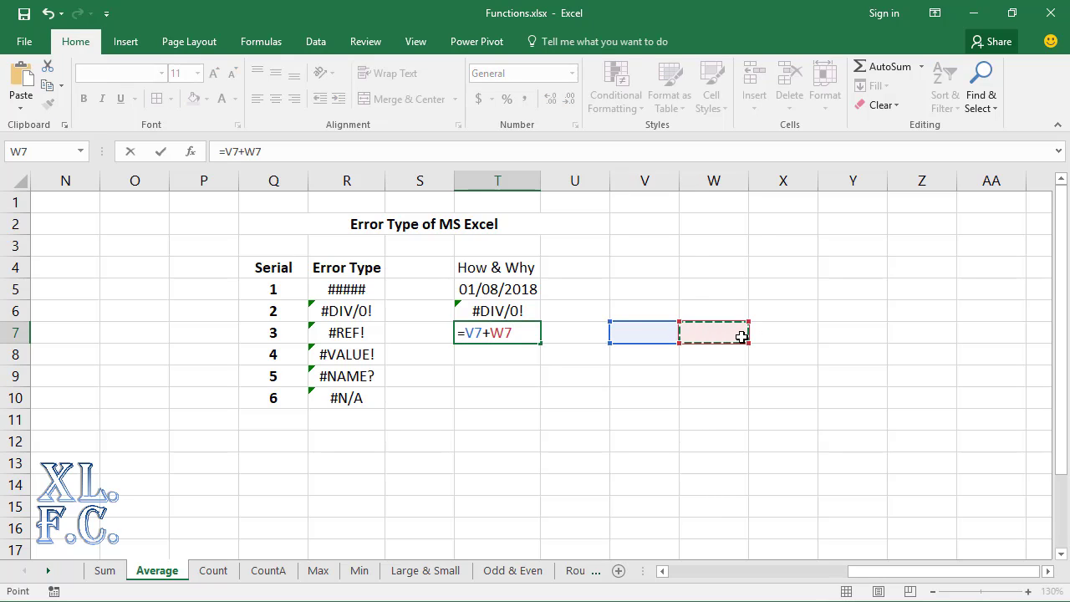
pyautogui.press('Return')
pyautogui.click(495, 334)
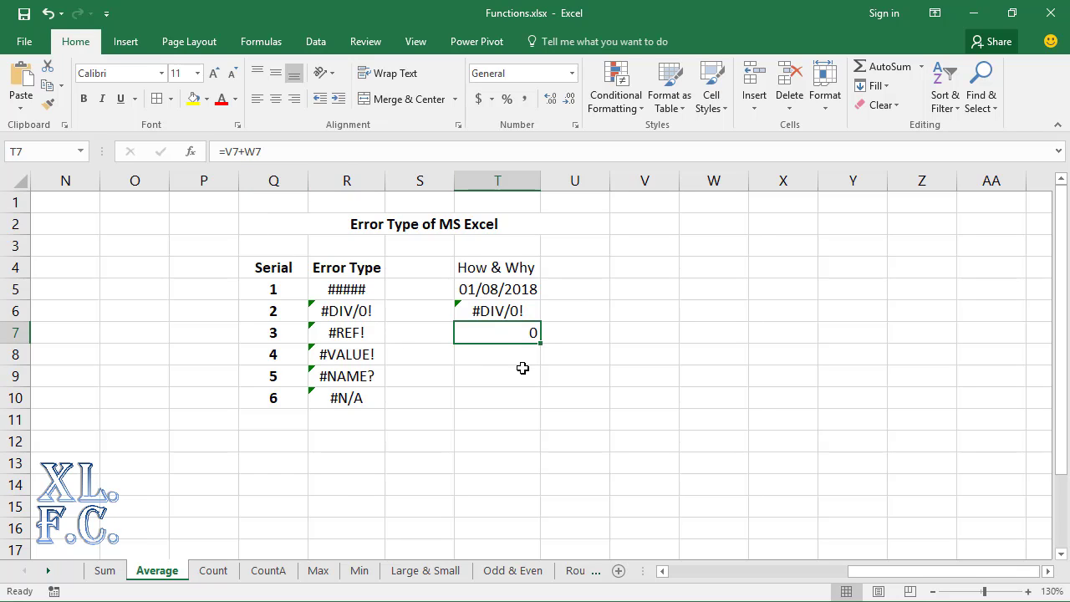
pyautogui.press('F2')
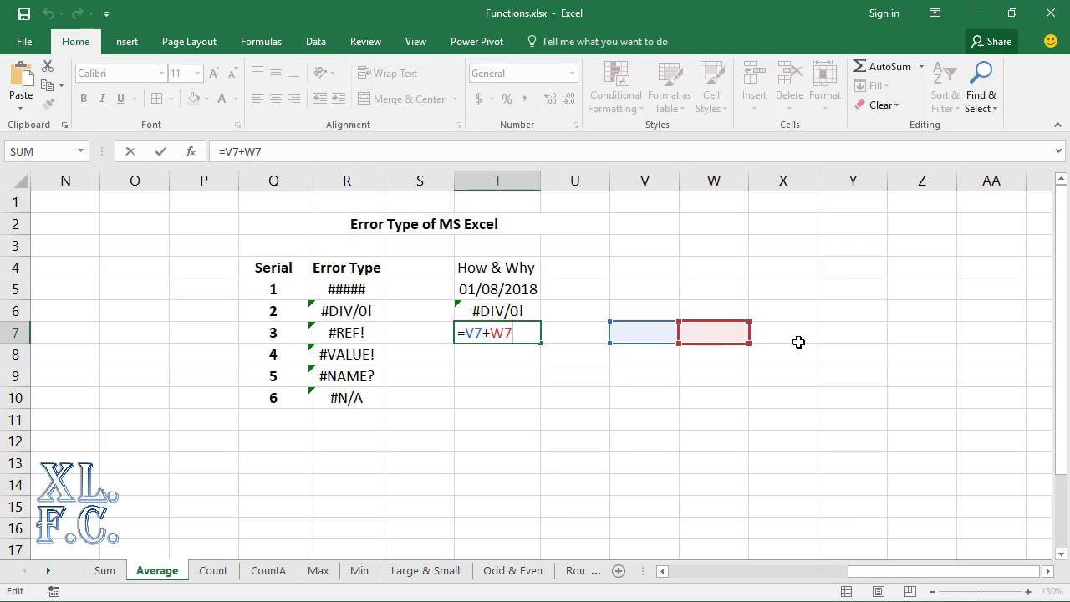
pyautogui.hotkey('ctrl', 'Return')
# Apply all borders to the two referenced cells V7:W7
pyautogui.moveTo(647, 329); pyautogui.dragTo(698, 332)
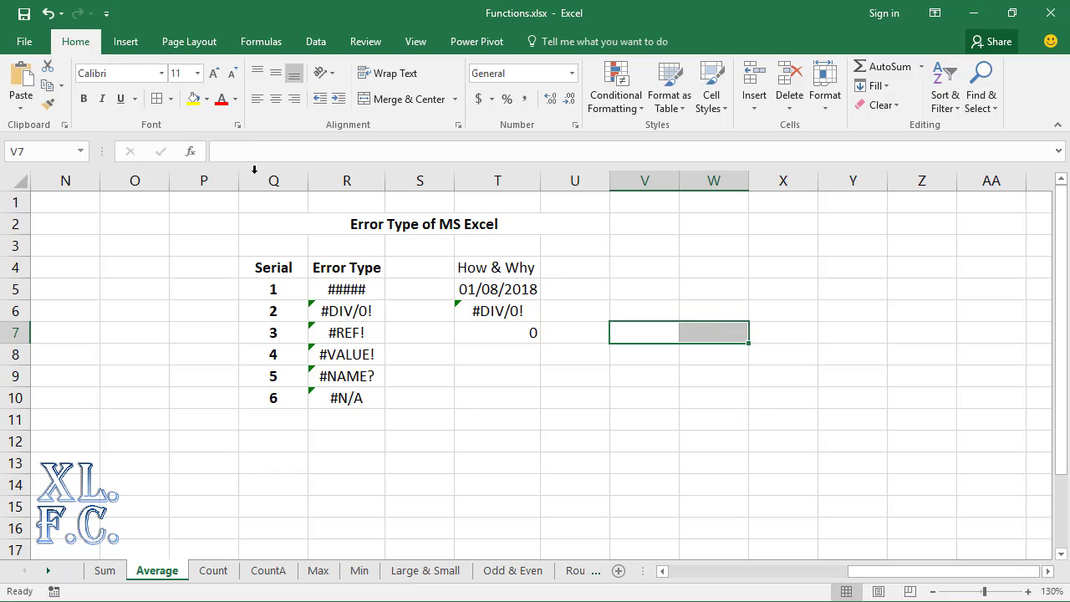
pyautogui.click(156, 100)
pyautogui.click(736, 390)
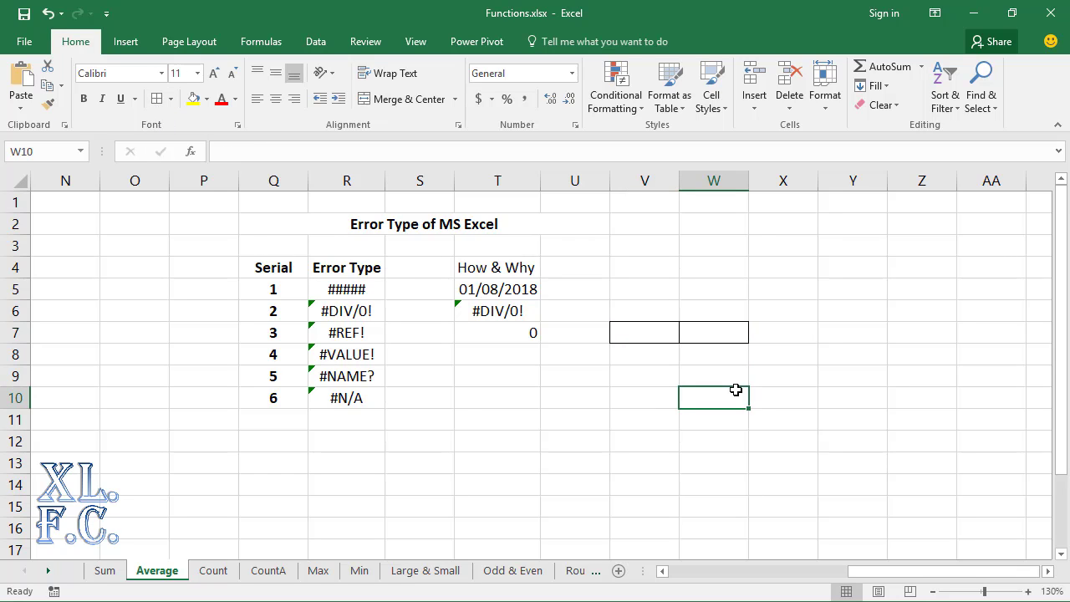
# Recheck the references in T7's formula and delete cell W7 with the Shift cells left option
pyautogui.click(516, 333)
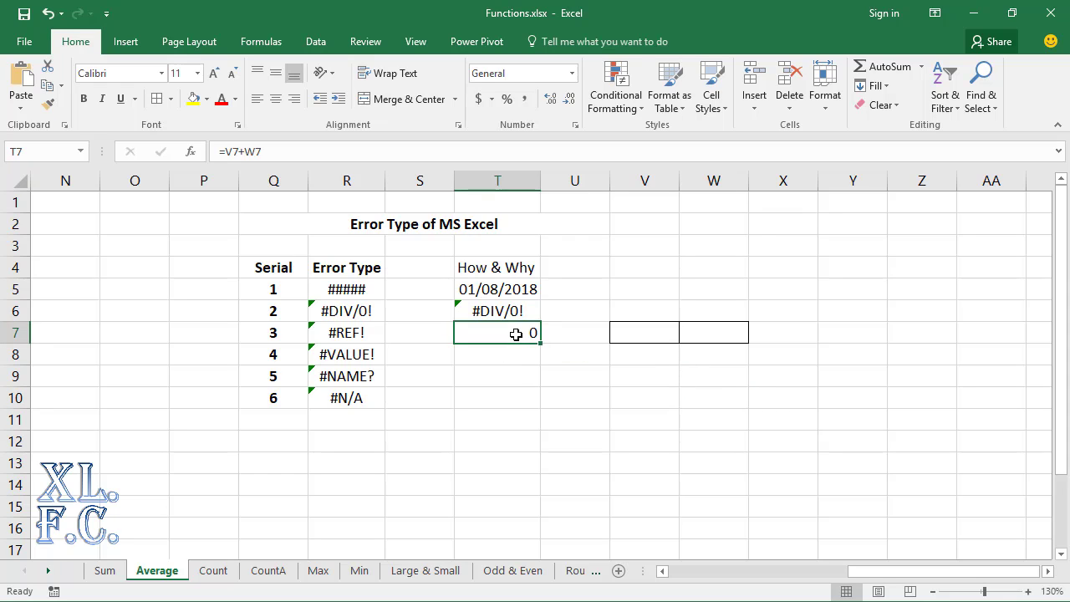
pyautogui.press('F2')
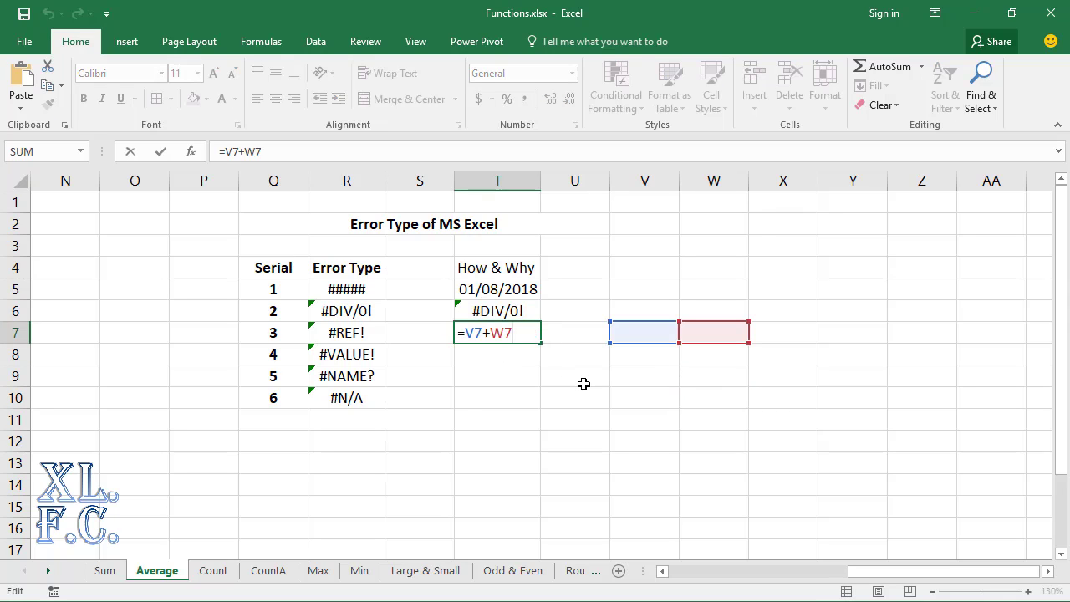
pyautogui.hotkey('ctrl', 'Return')
pyautogui.click(717, 338)
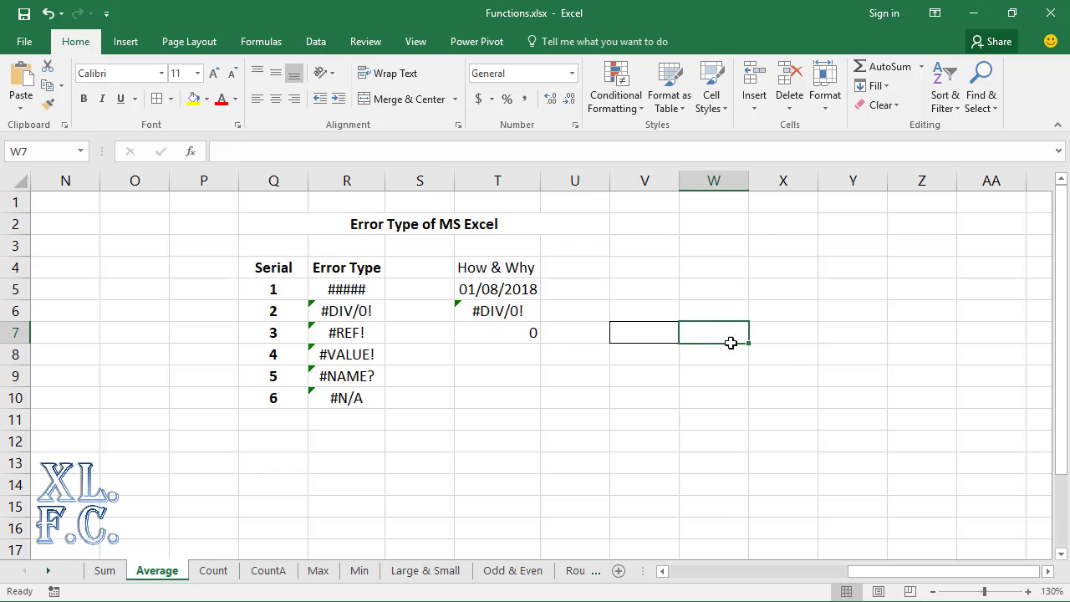
pyautogui.rightClick(713, 337)
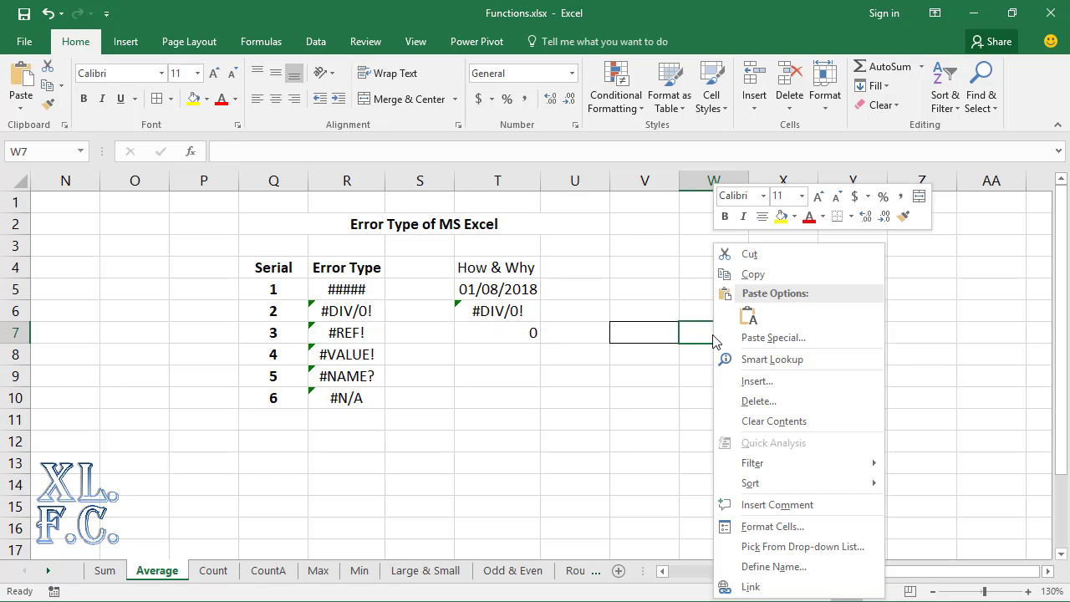
pyautogui.click(757, 400)
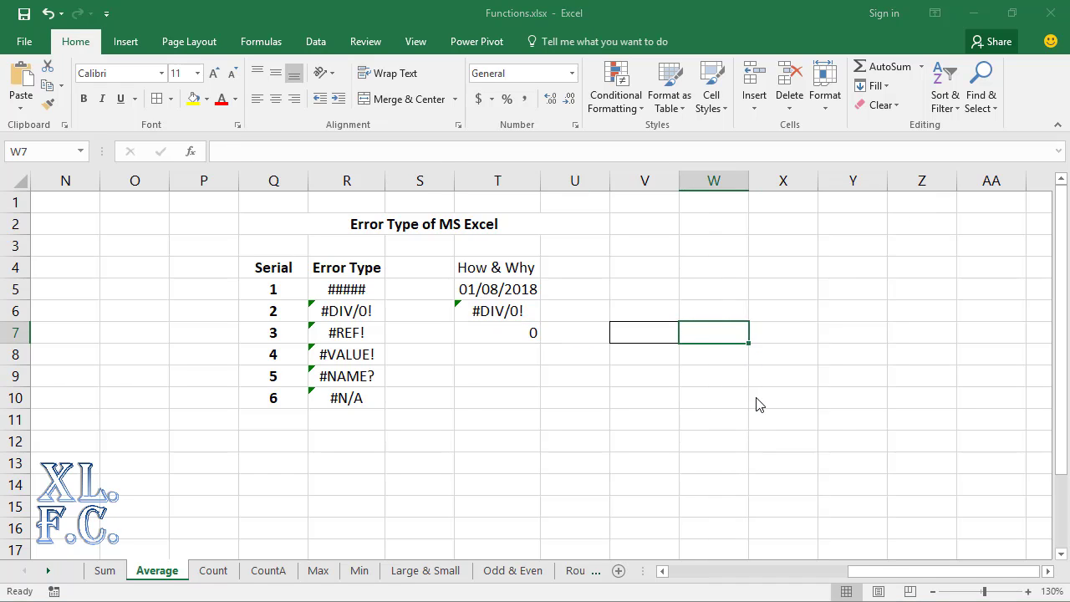
pyautogui.moveTo(773, 319); pyautogui.dragTo(919, 182)
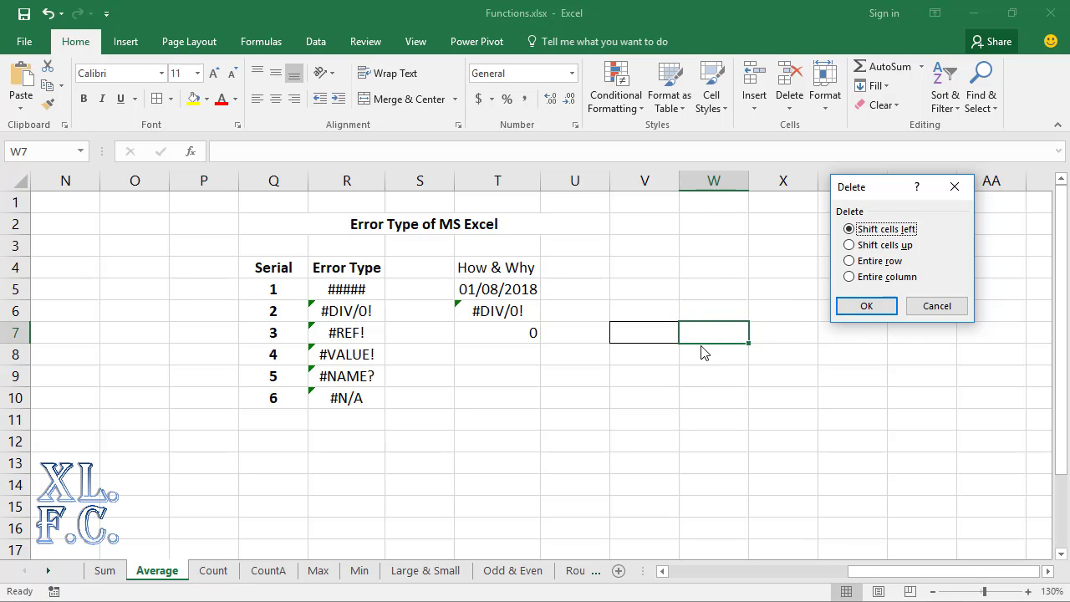
pyautogui.click(861, 307)
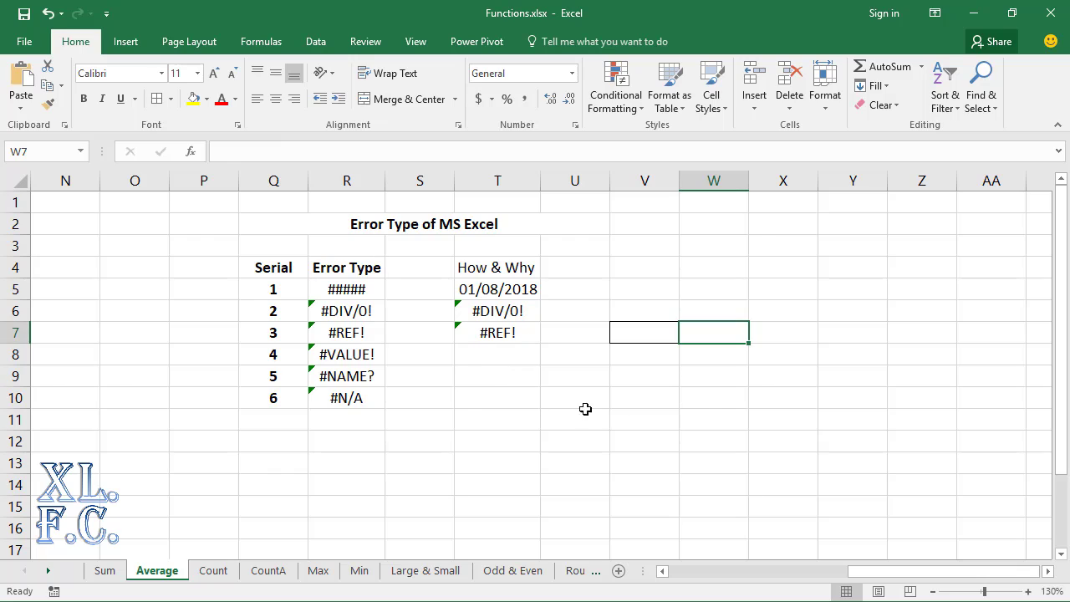
# Inspect the area around the deleted cell and the broken reference in T7's formula
pyautogui.click(704, 401)
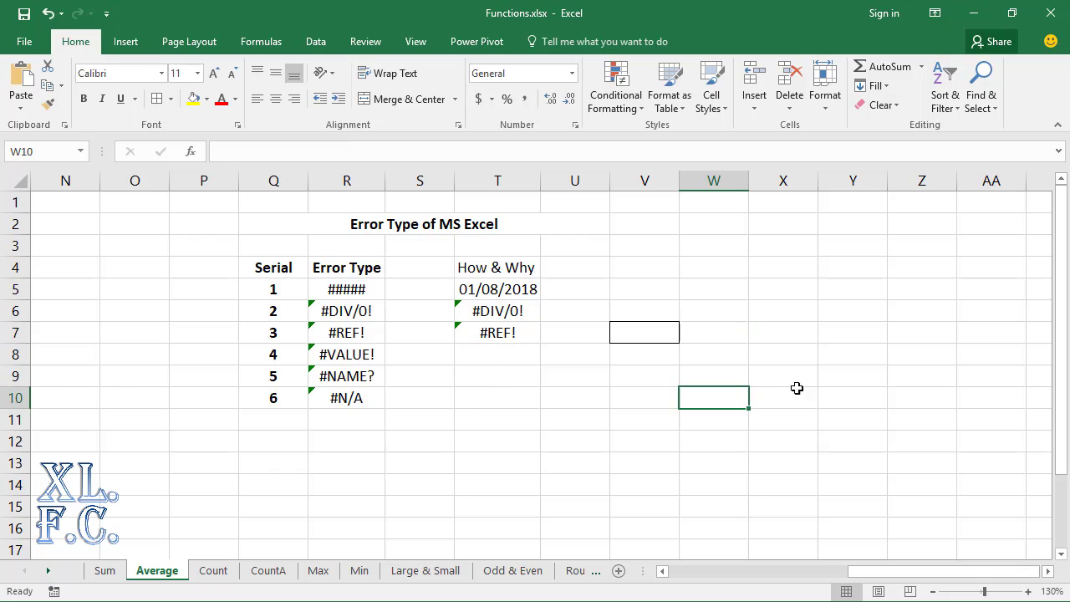
pyautogui.click(703, 333)
pyautogui.click(705, 363)
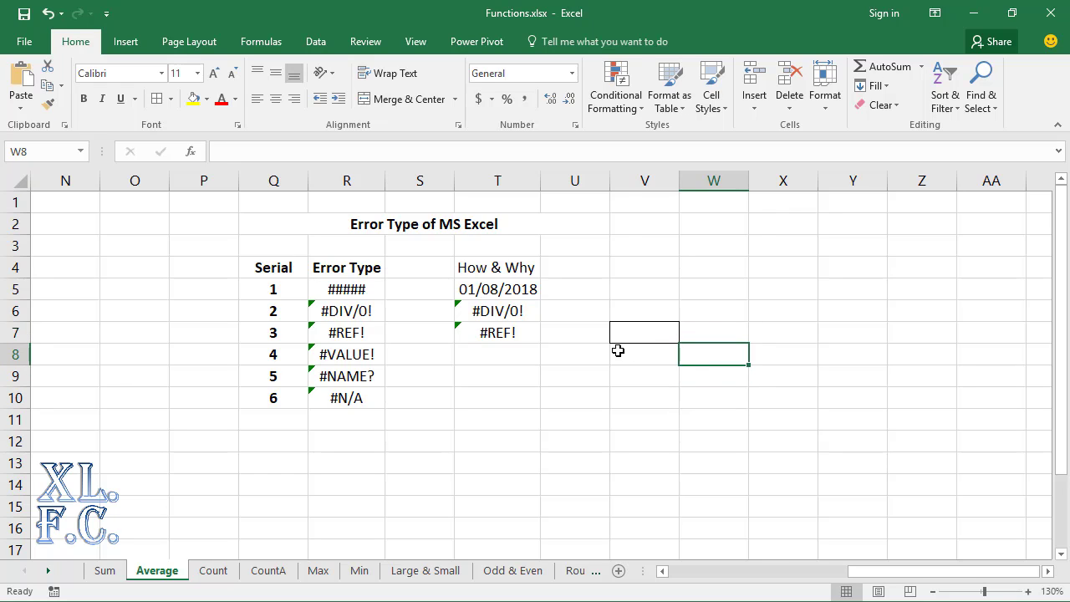
pyautogui.click(503, 333)
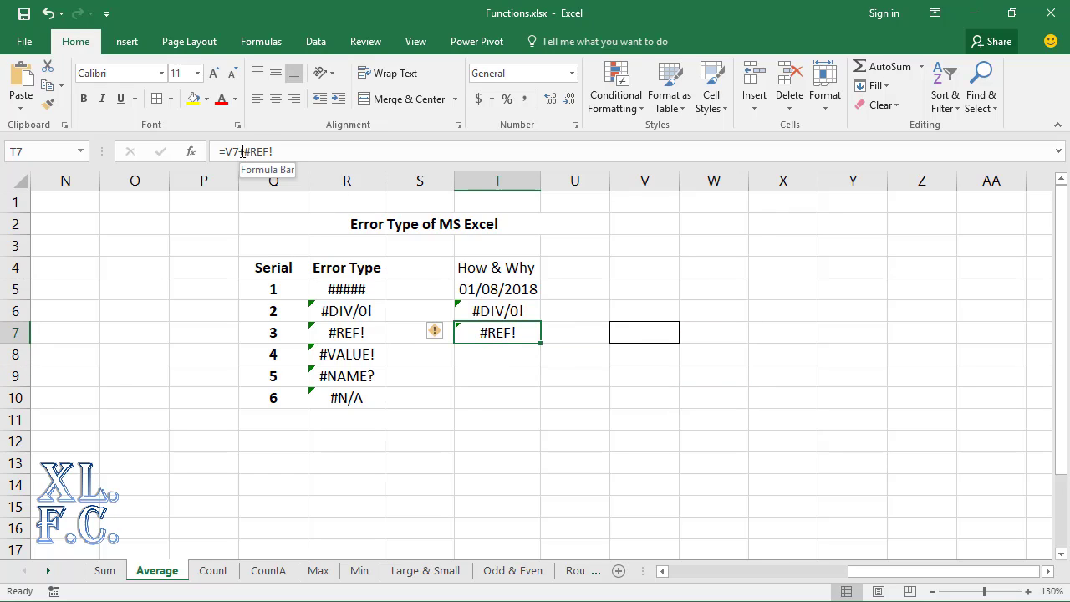
pyautogui.click(282, 150)
pyautogui.moveTo(282, 151); pyautogui.dragTo(243, 150)
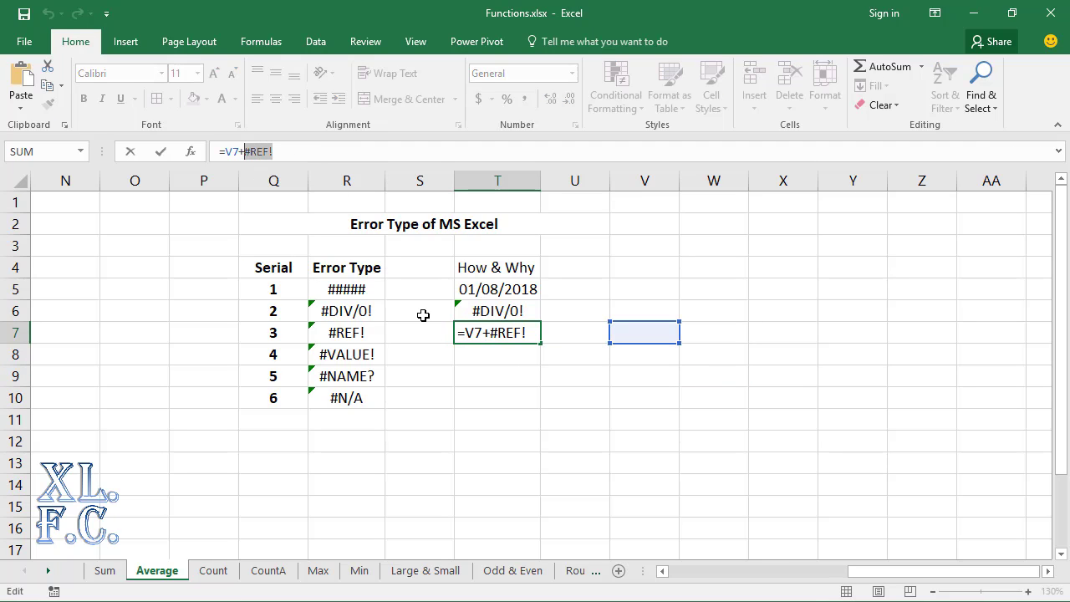
pyautogui.press('Return')
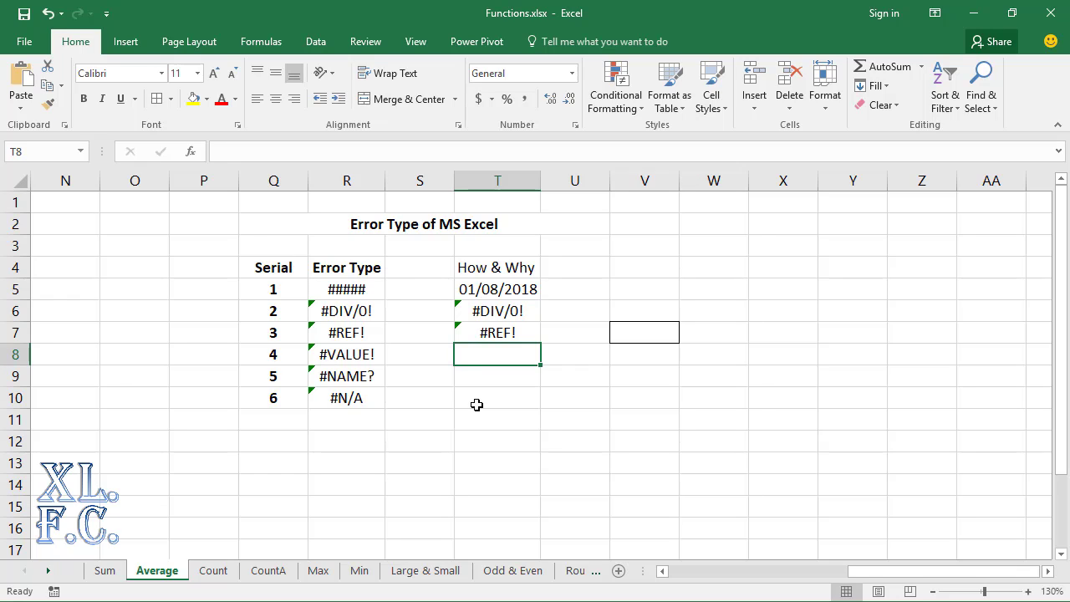
# Enter =V8+W8 in T8 for the #VALUE! example and check which cells the formula references
pyautogui.write('=')
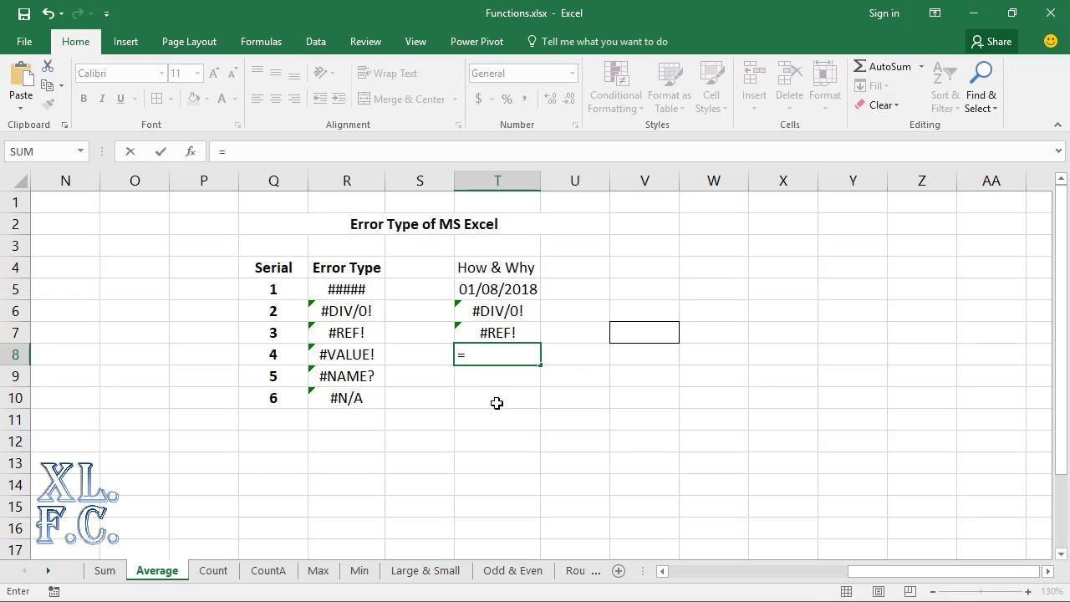
pyautogui.click(638, 356)
pyautogui.write('+')
pyautogui.click(704, 356)
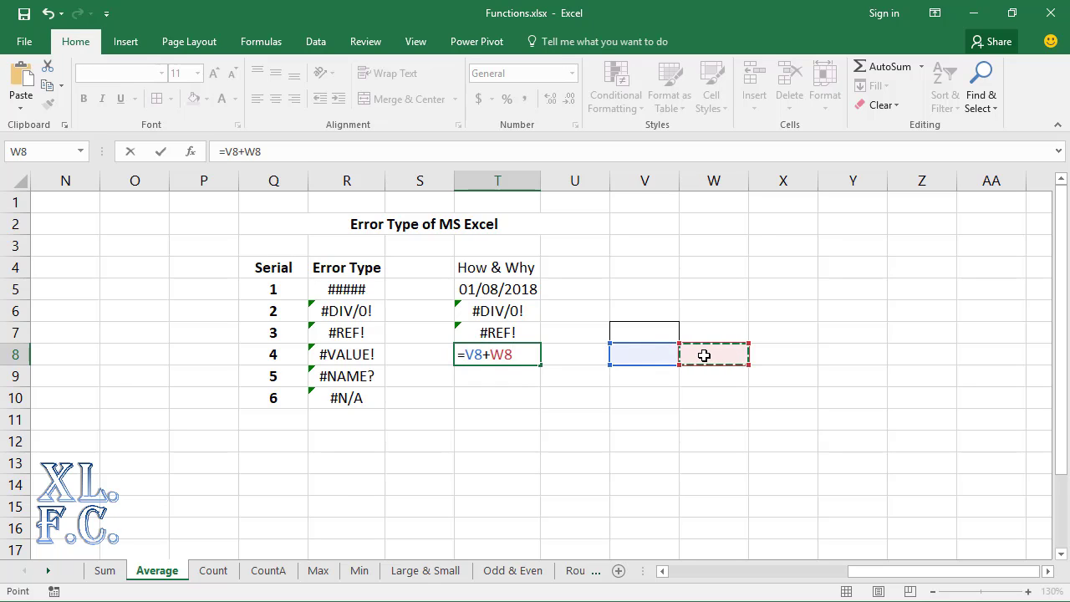
pyautogui.press('Return')
pyautogui.click(507, 354)
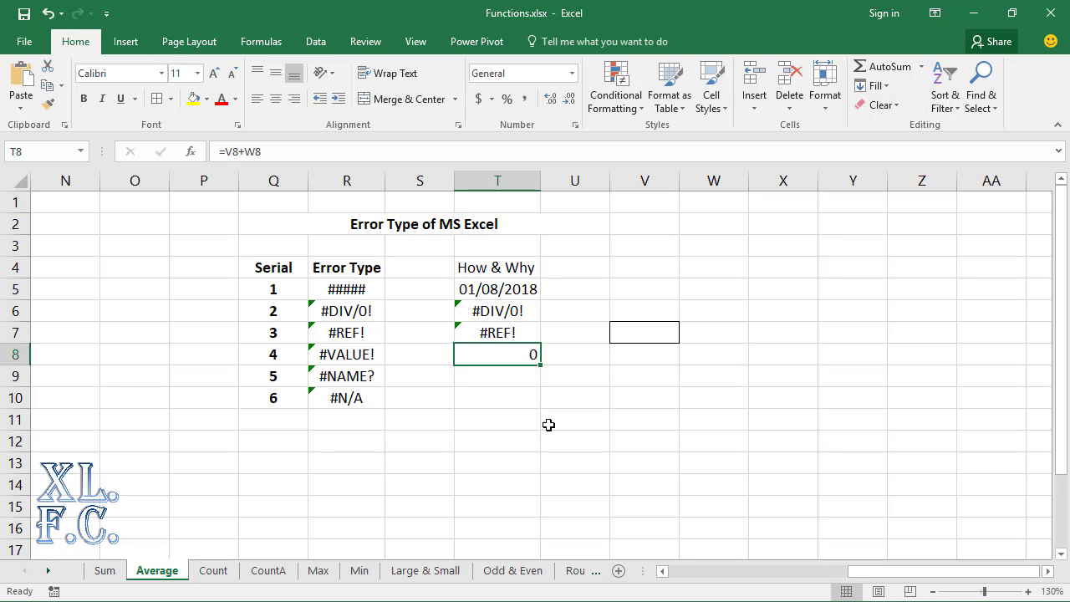
pyautogui.doubleClick(502, 355)
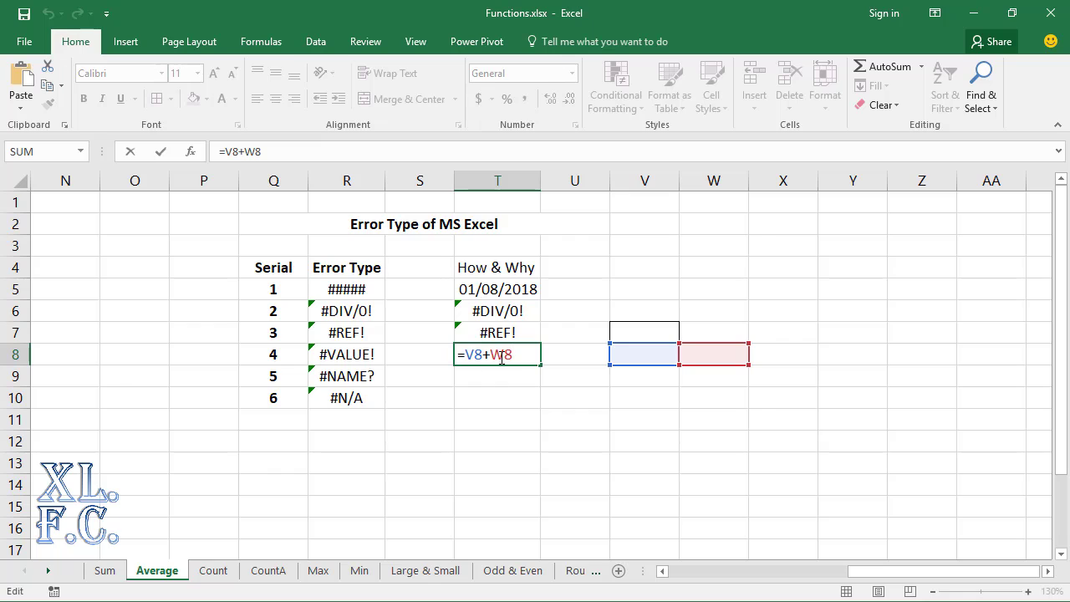
pyautogui.press('Return')
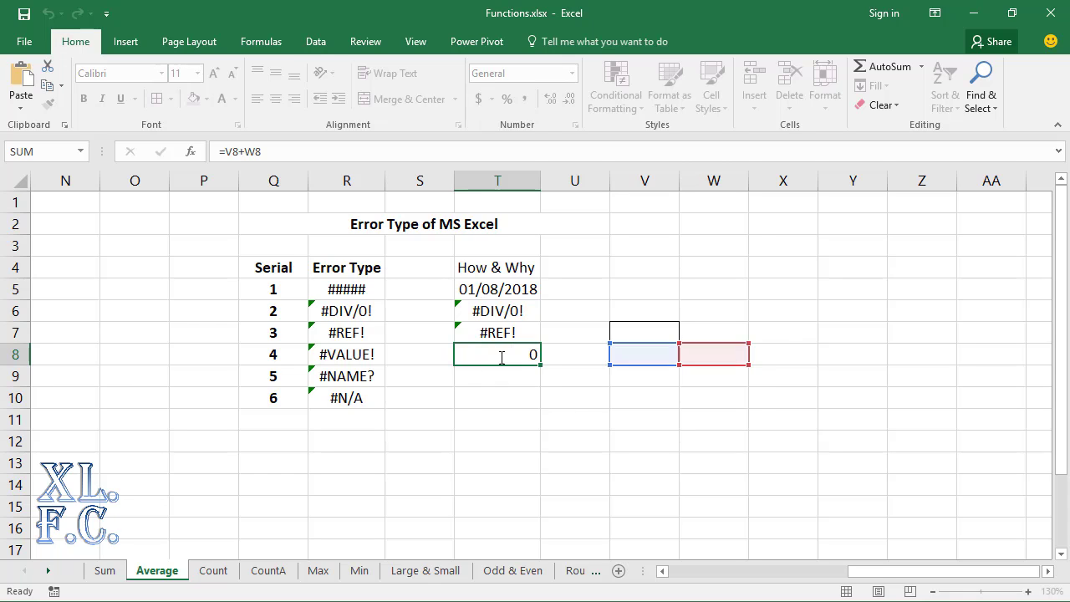
pyautogui.press('Up')
pyautogui.press('F2')
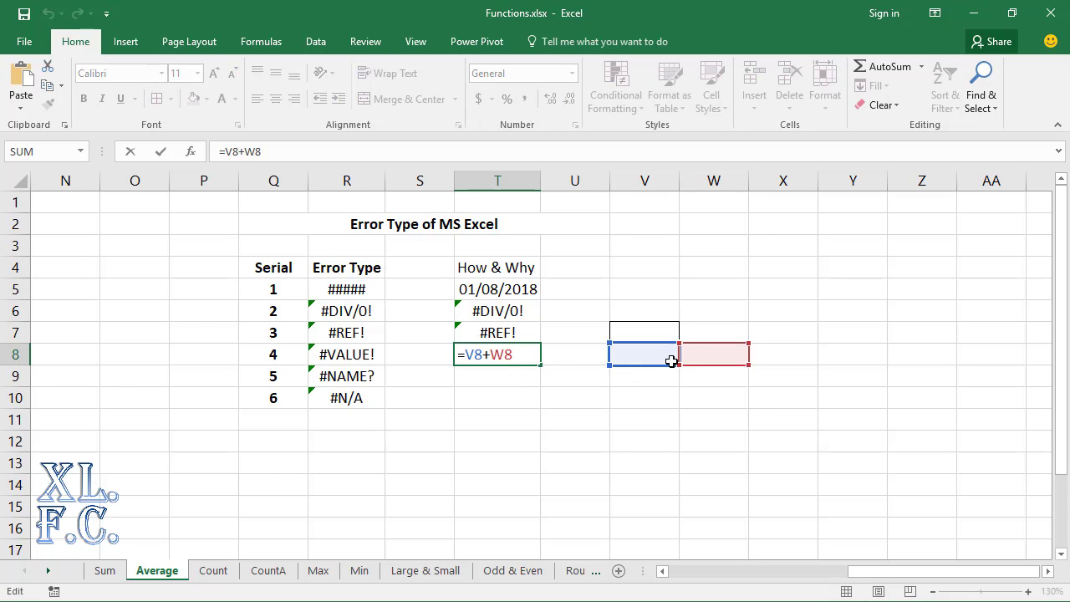
pyautogui.press('Escape')
# Apply all borders to the referenced cells V8:W8 and enter the text a in V8
pyautogui.moveTo(649, 357); pyautogui.dragTo(710, 355)
pyautogui.click(156, 103)
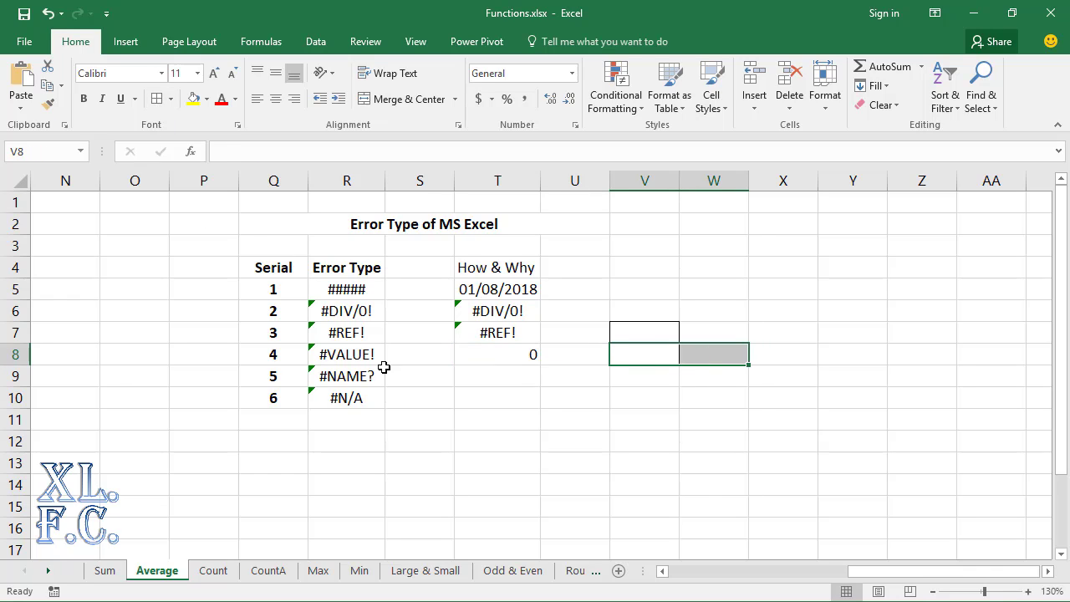
pyautogui.click(656, 360)
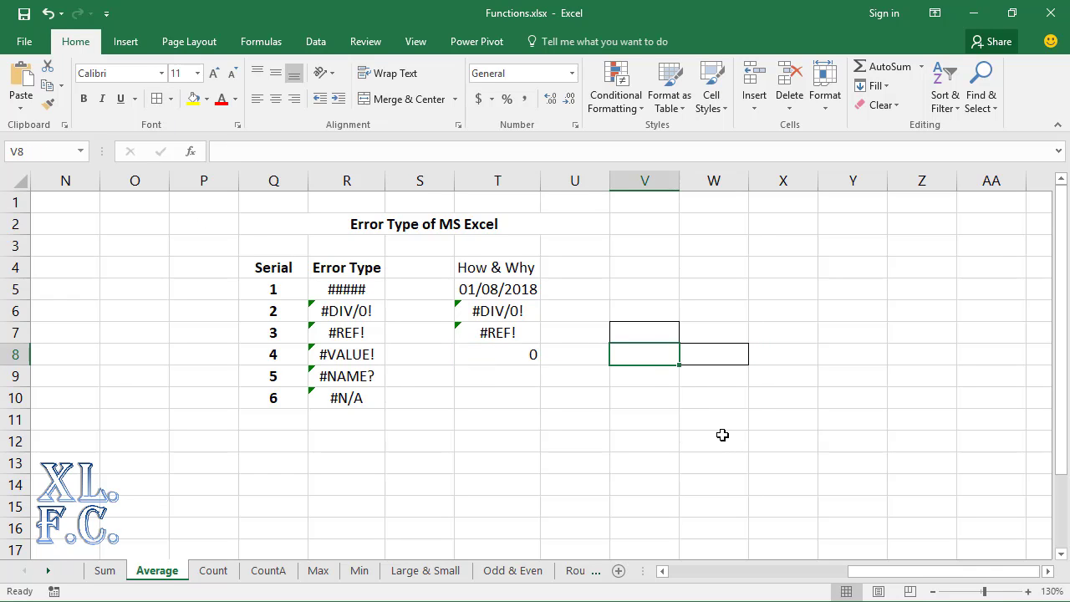
pyautogui.write('a')
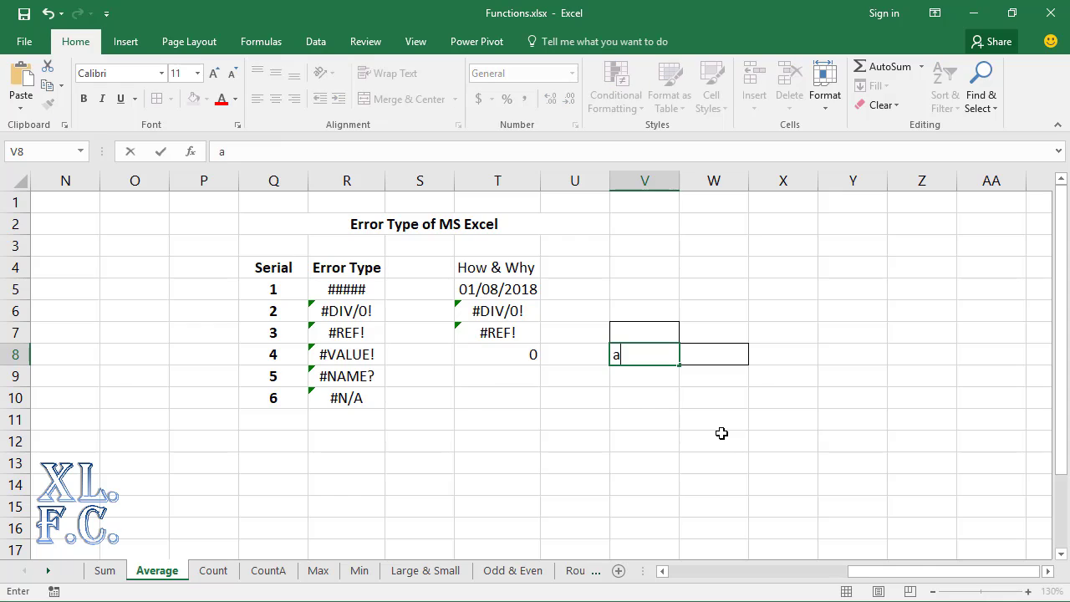
pyautogui.press('Tab')
pyautogui.press('Left')
pyautogui.press('Left')
pyautogui.press('Left')
pyautogui.press('Right')
pyautogui.press('Right')
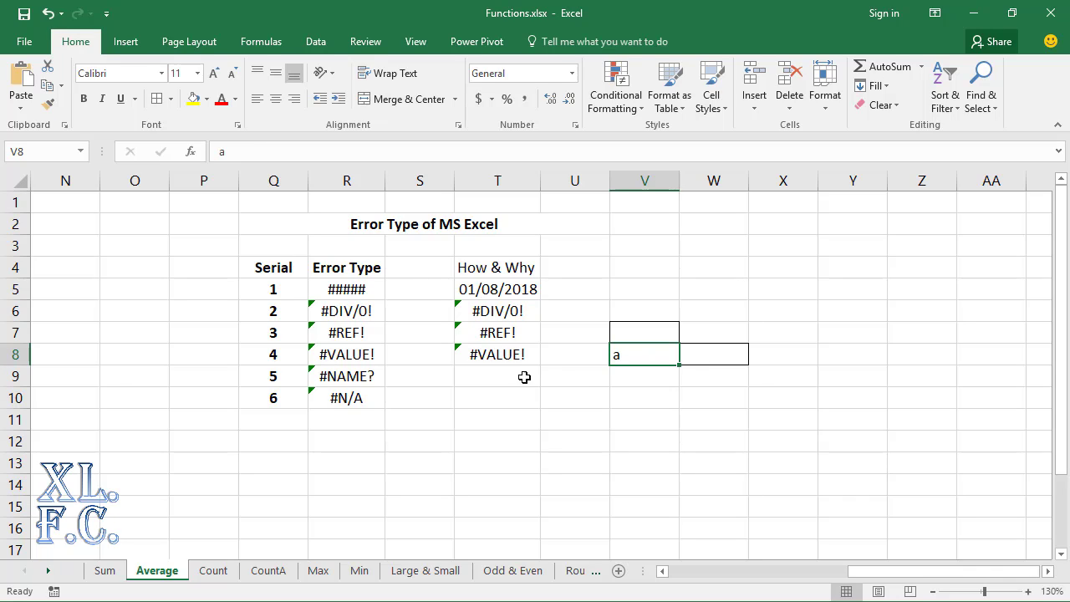
# Remove all borders from the cells V7:W8
pyautogui.moveTo(643, 332); pyautogui.dragTo(713, 354)
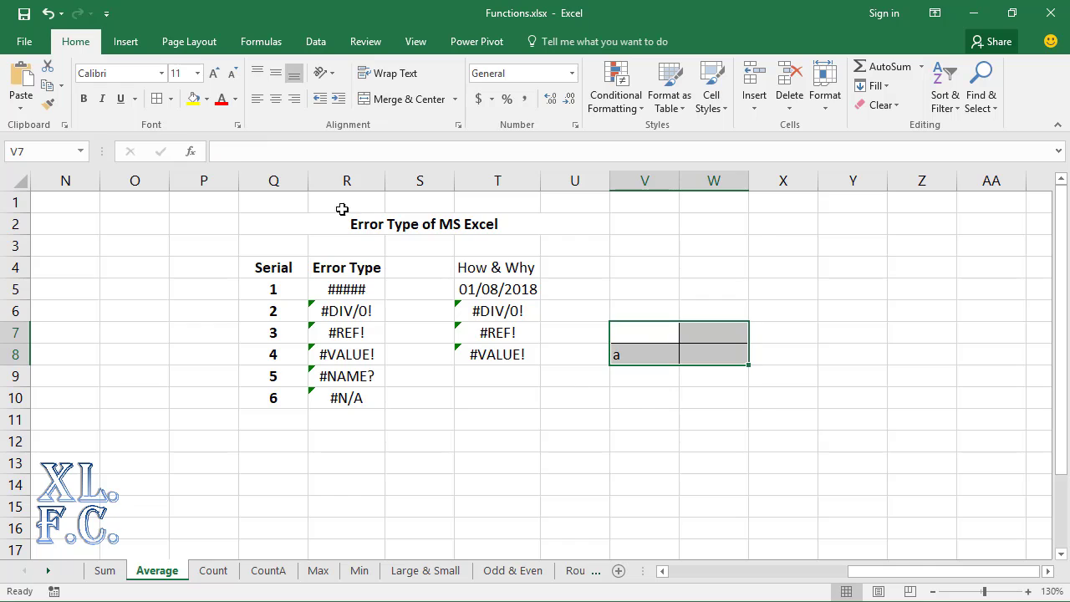
pyautogui.click(171, 99)
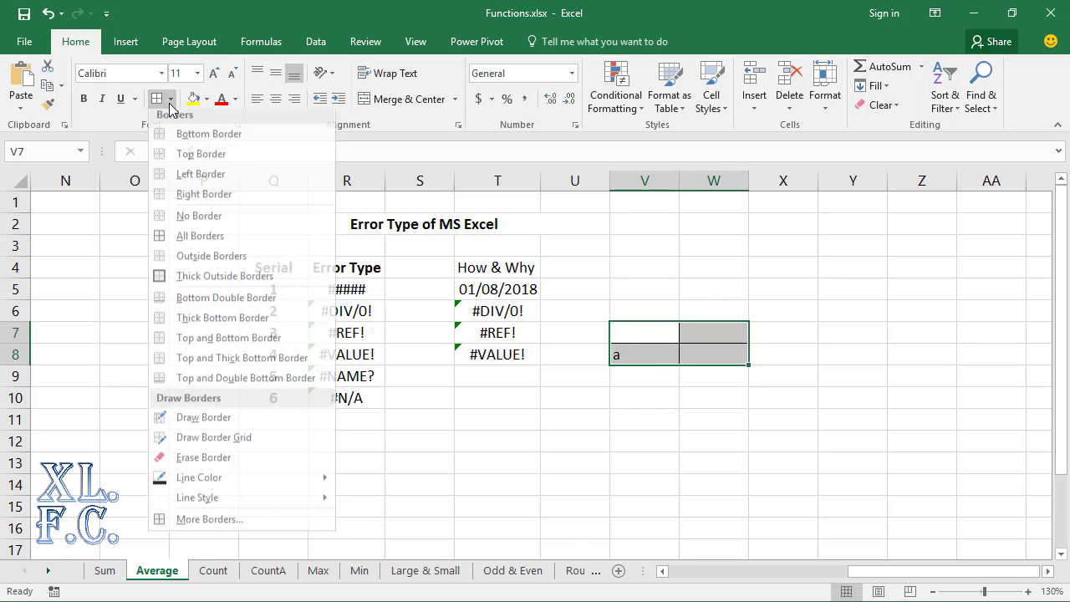
pyautogui.click(199, 221)
# Enter the misspelled function formula =AVERAGA(1,2,3) in T9 for the #NAME? example
pyautogui.click(492, 384)
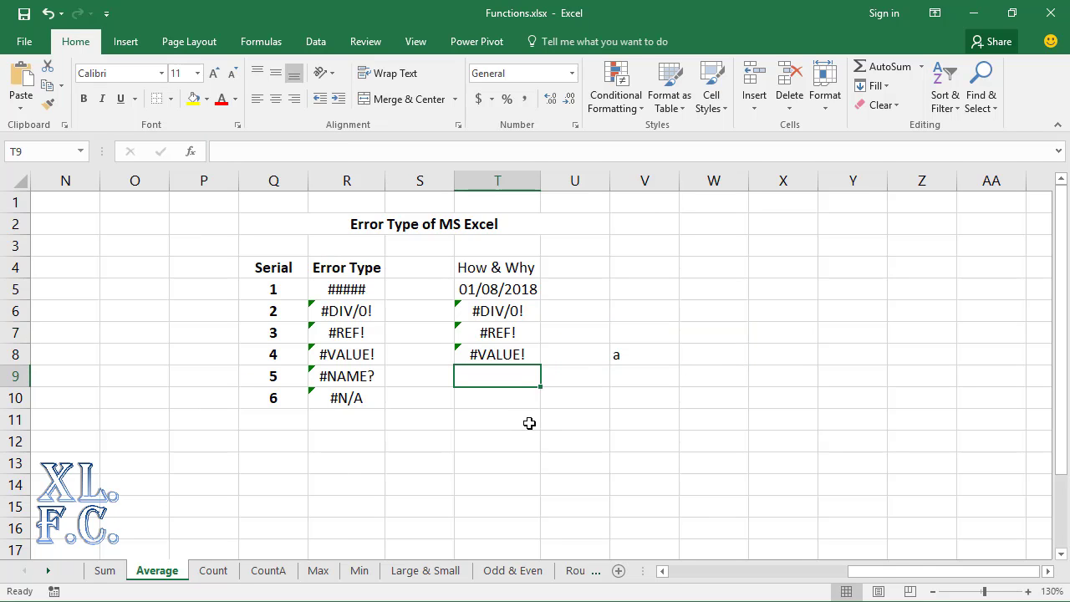
pyautogui.write('=')
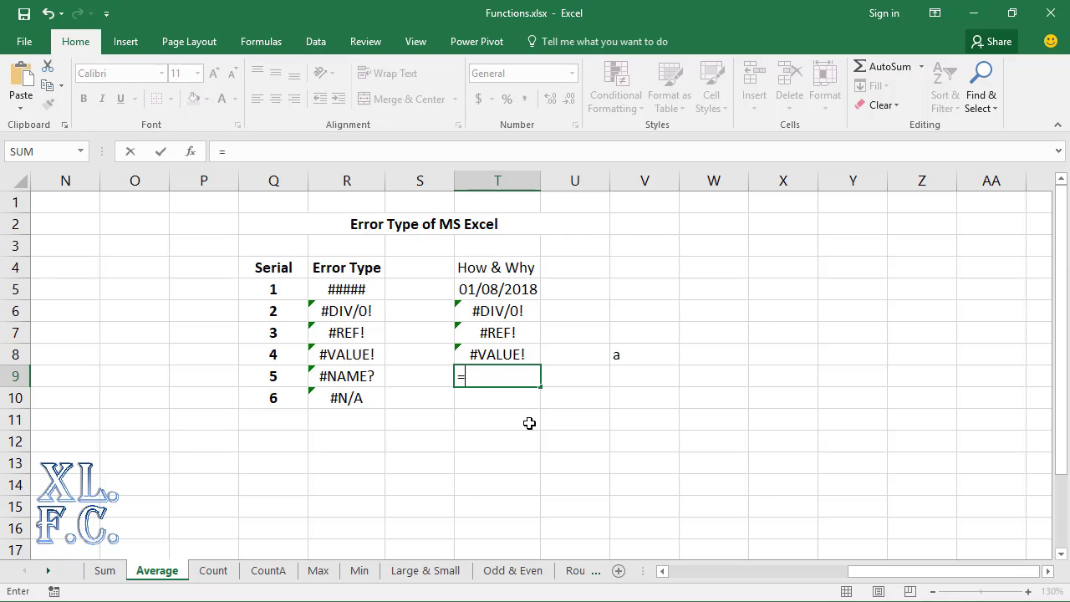
pyautogui.write('Avera')
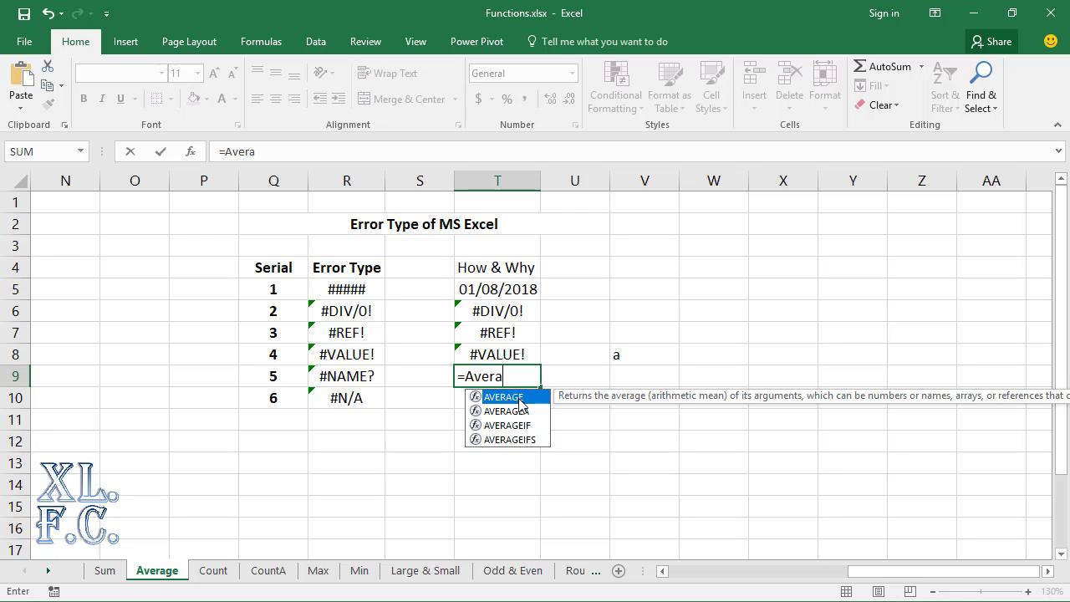
pyautogui.doubleClick(519, 398)
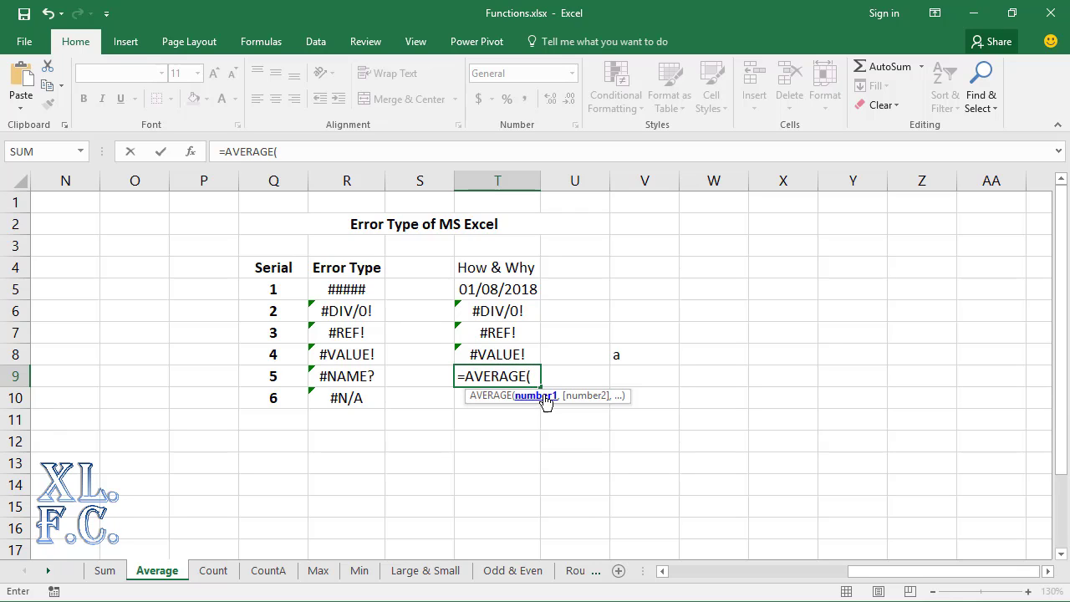
pyautogui.click(528, 376)
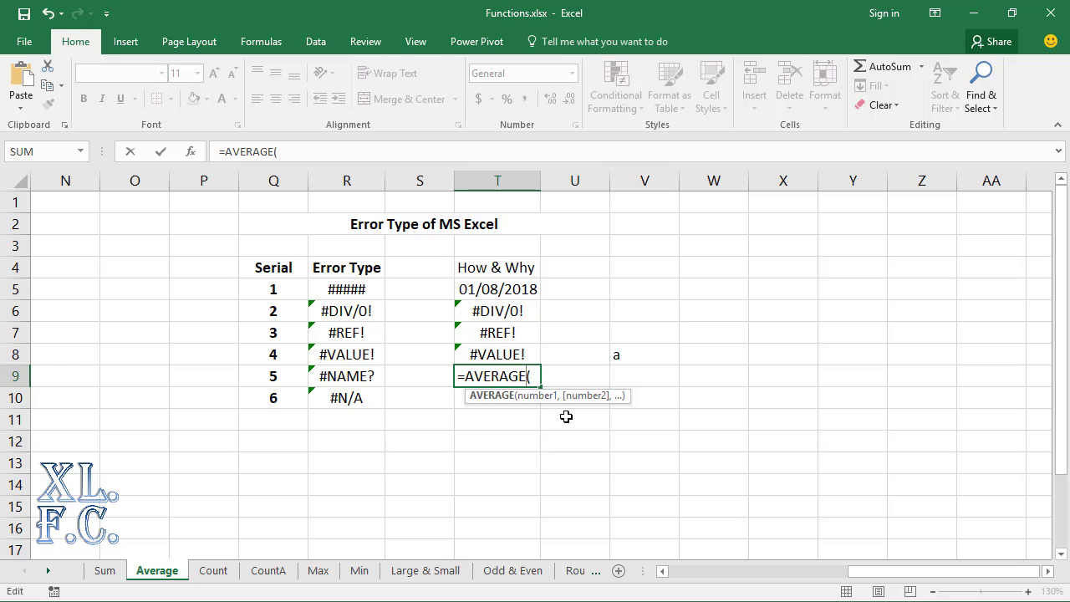
pyautogui.press('BackSpace')
pyautogui.write('A(')
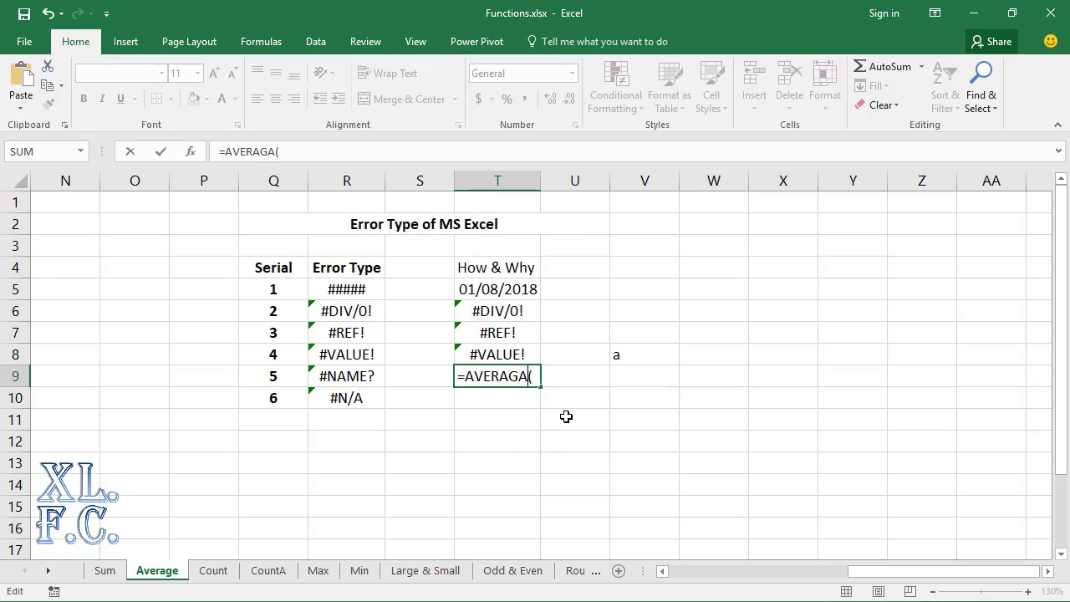
pyautogui.write('1,2,3)')
pyautogui.press('Return')
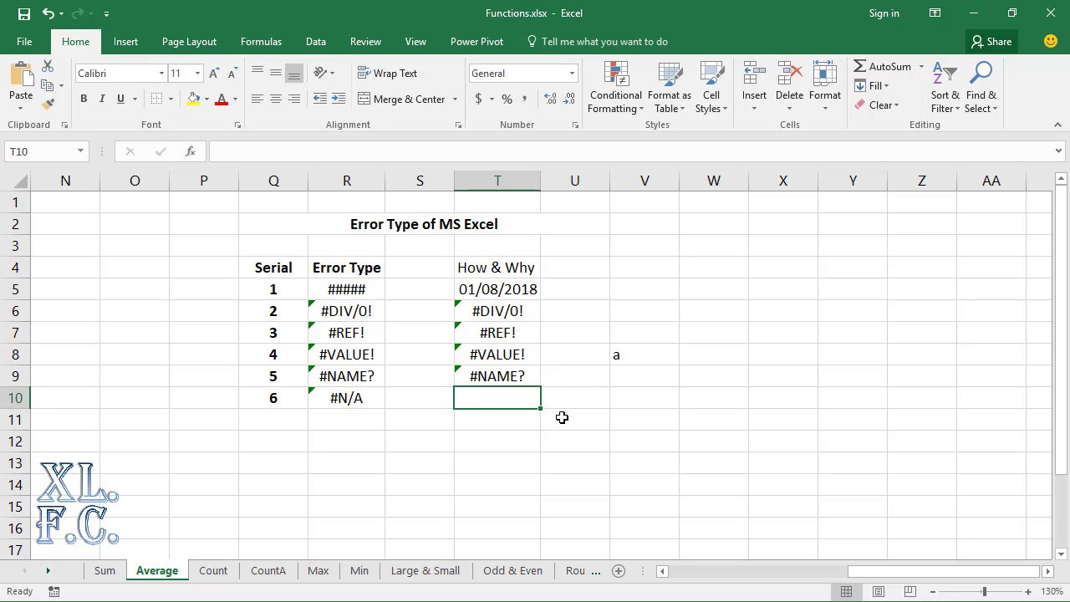
# Correct the misspelled function name in T9 so the formula reads =AVERAGE(1,2,3)
pyautogui.click(485, 378)
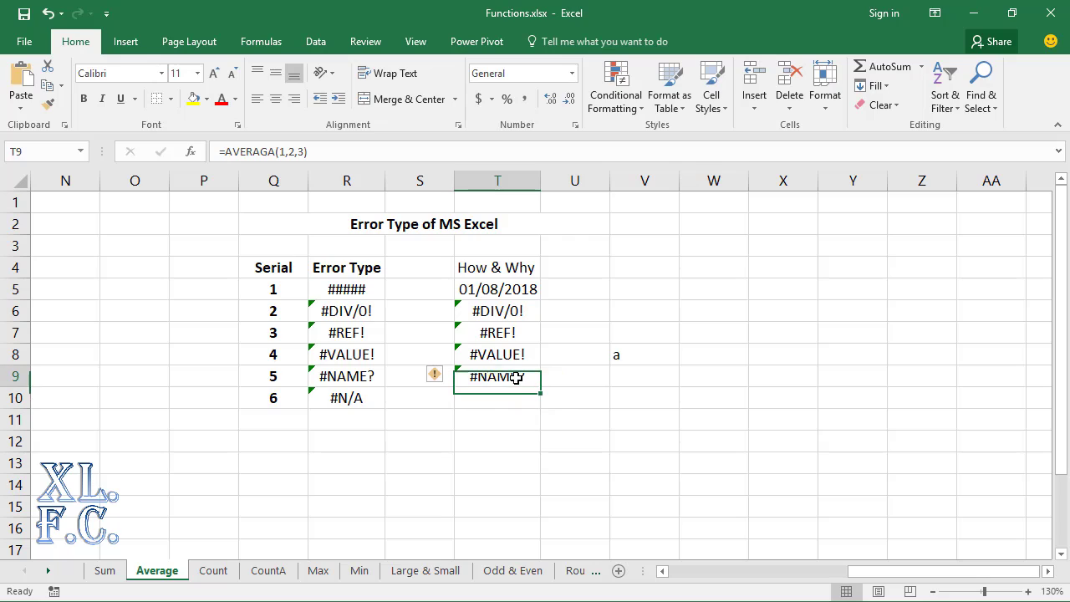
pyautogui.press('F2')
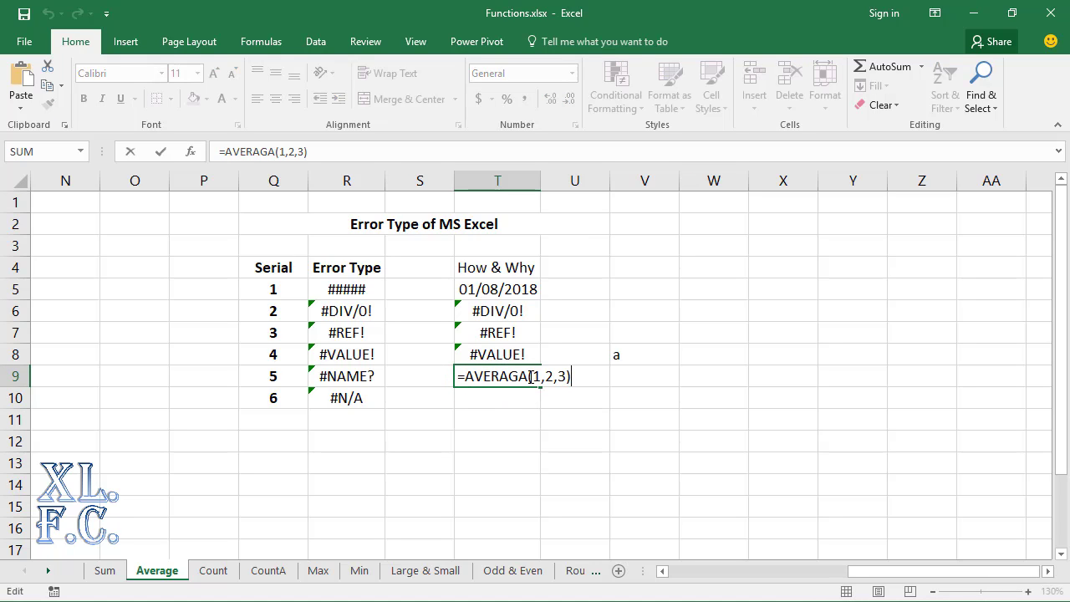
pyautogui.moveTo(529, 378); pyautogui.dragTo(523, 413)
pyautogui.write('E')
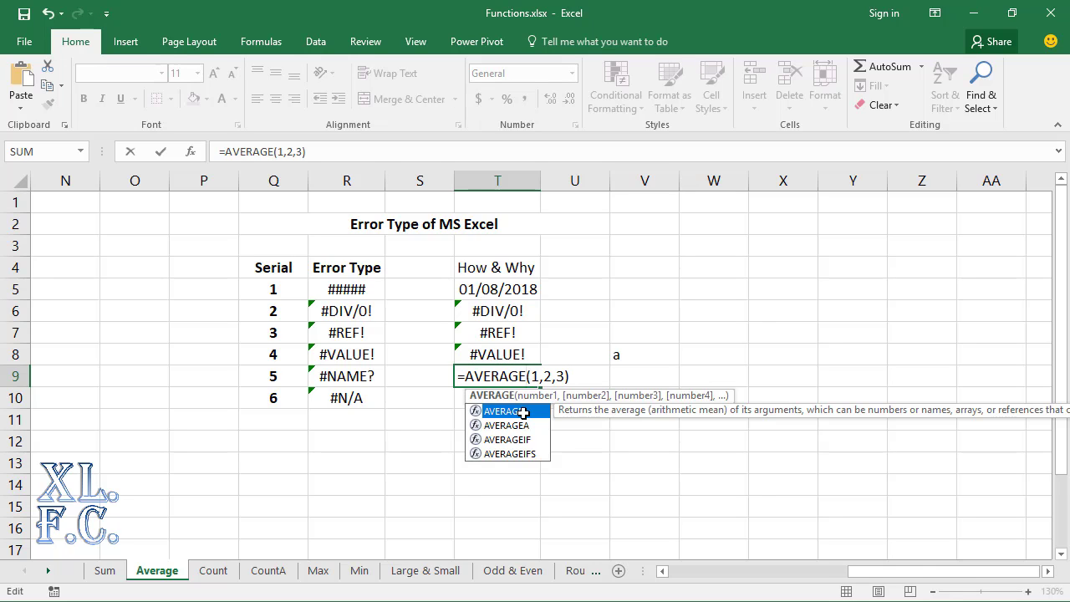
pyautogui.press('Return')
pyautogui.press('Up')
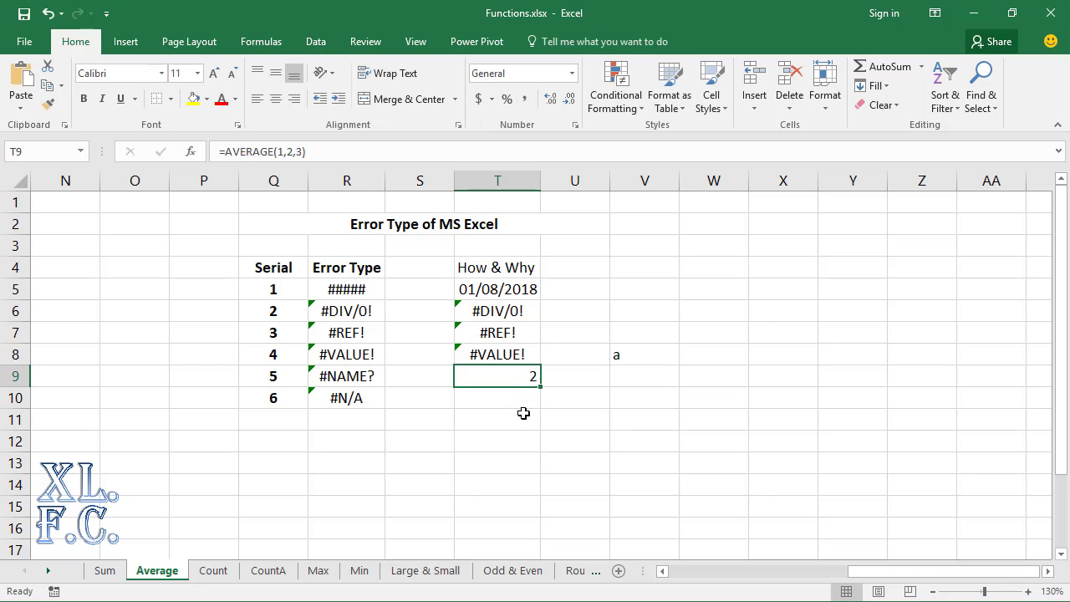
# Replace the first argument of T9's AVERAGE formula with a person's name typed without quotation marks
pyautogui.press('F2')
pyautogui.click(539, 377)
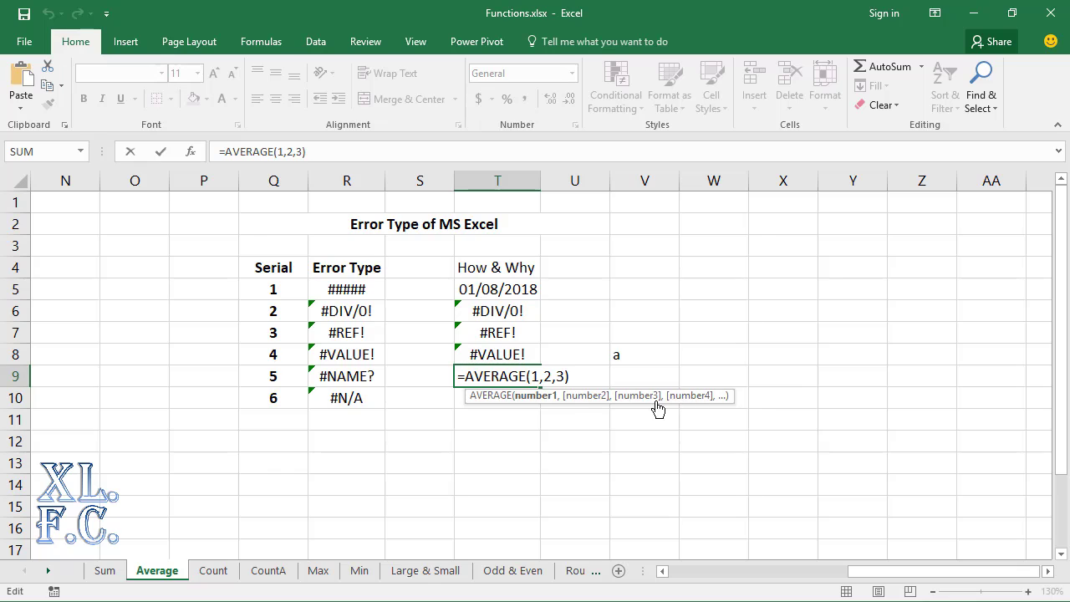
pyautogui.click(558, 377)
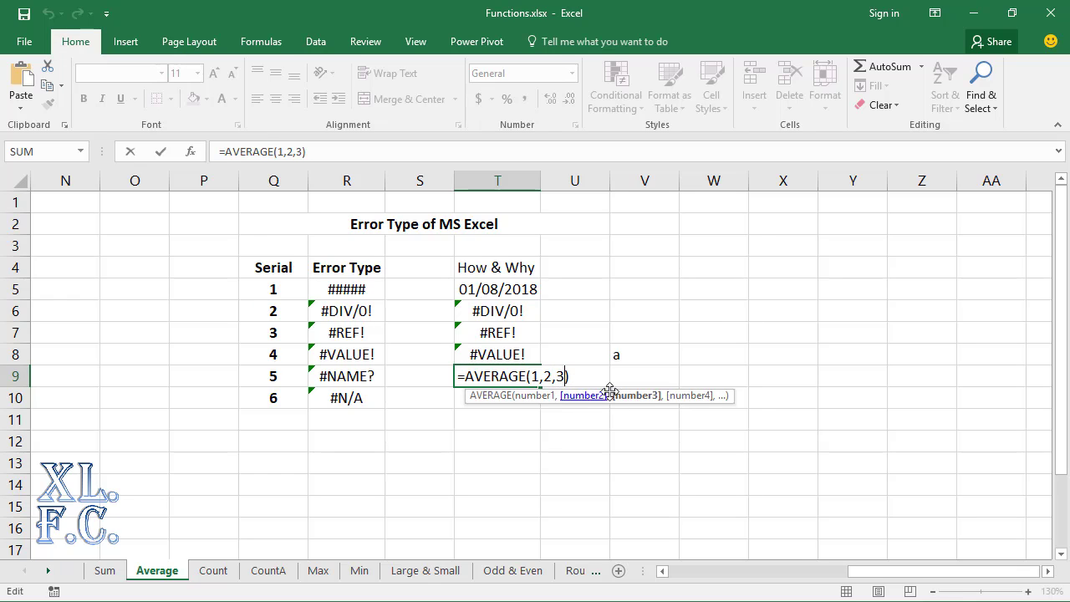
pyautogui.click(562, 377)
pyautogui.doubleClick(536, 377)
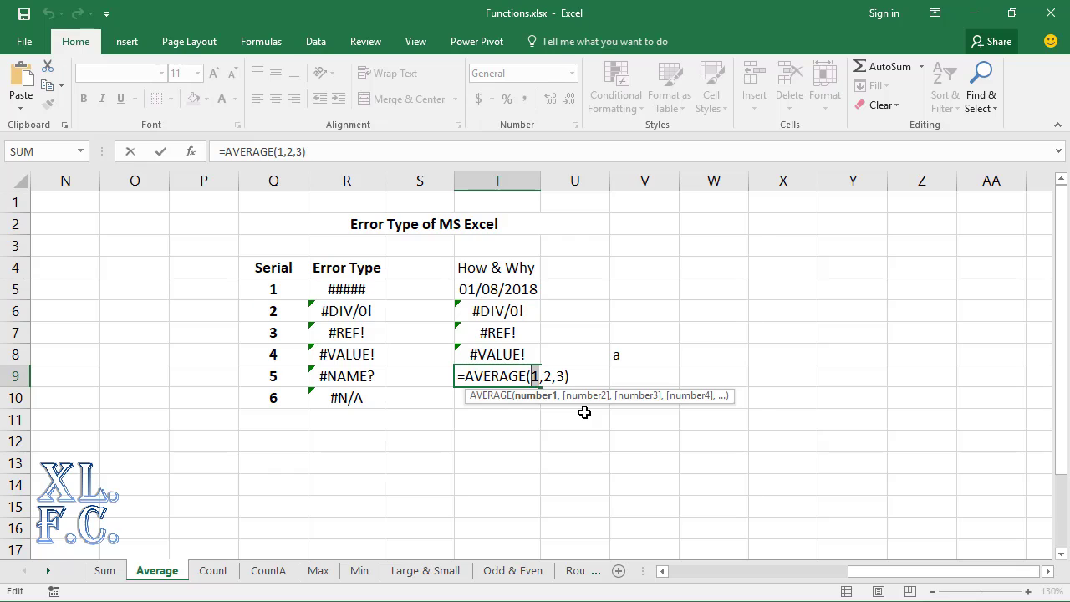
pyautogui.write('Hasan')
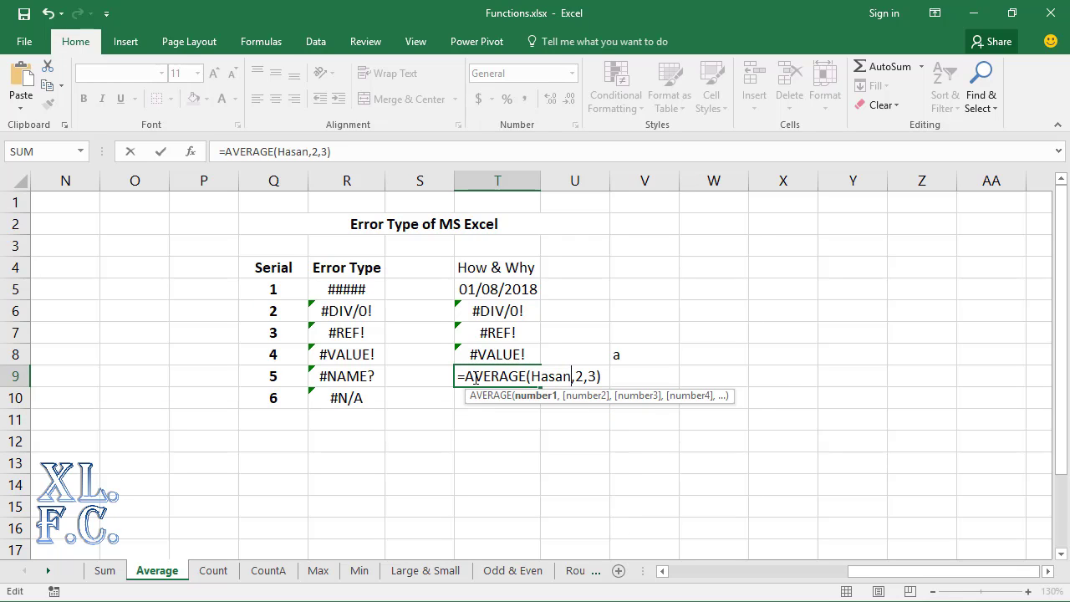
pyautogui.click(528, 379)
pyautogui.click(550, 377)
pyautogui.moveTo(571, 377); pyautogui.dragTo(532, 377)
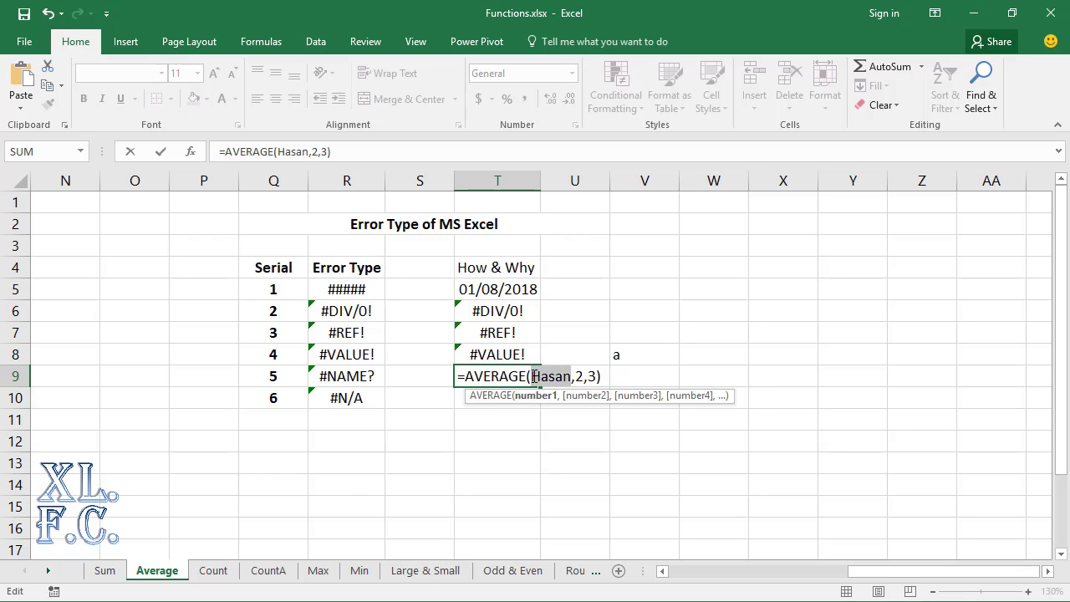
pyautogui.click(572, 378)
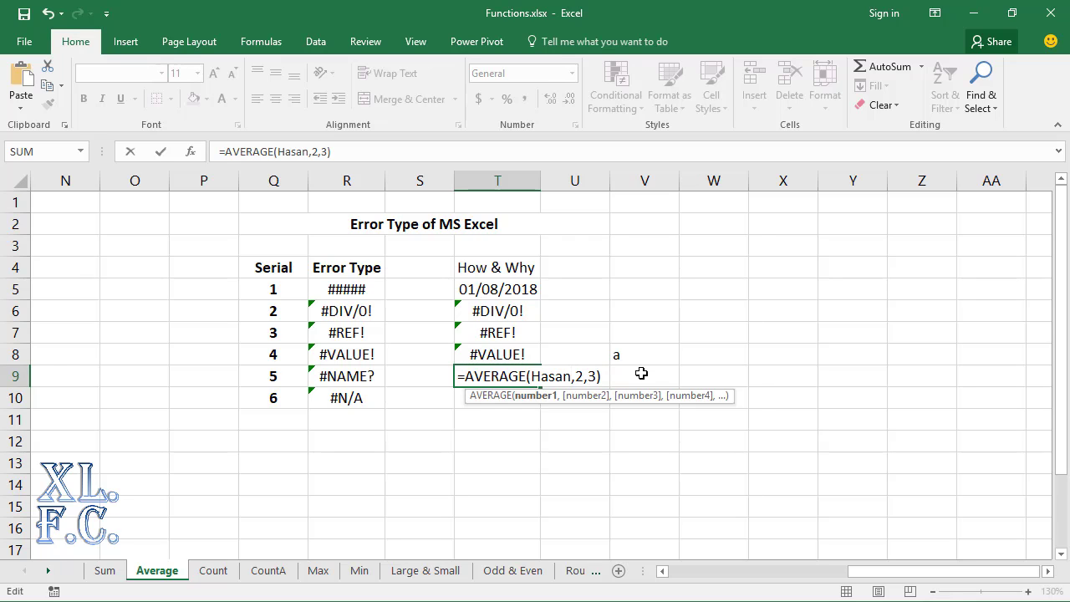
pyautogui.press('Return')
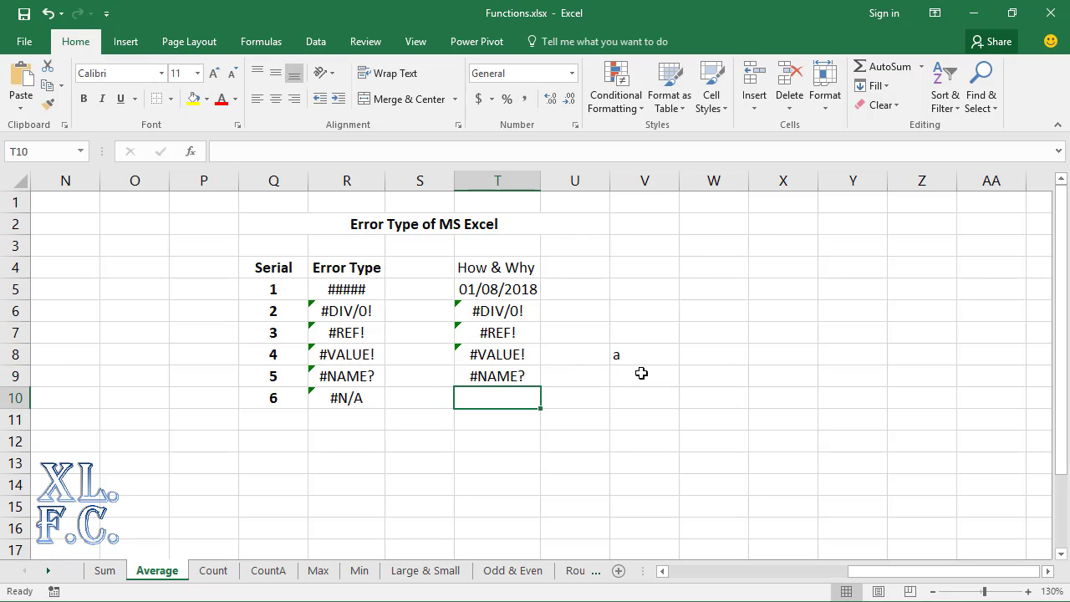
# Replace the text argument in T9's AVERAGE formula with 6 so the formula reads =AVERAGE(6,2,3)
pyautogui.click(495, 378)
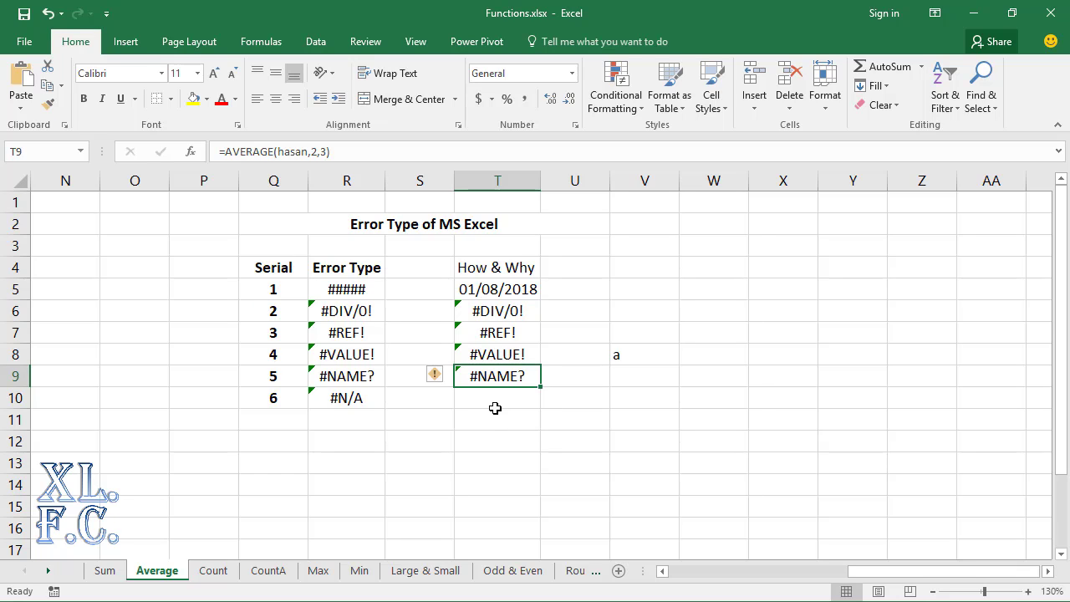
pyautogui.press('F2')
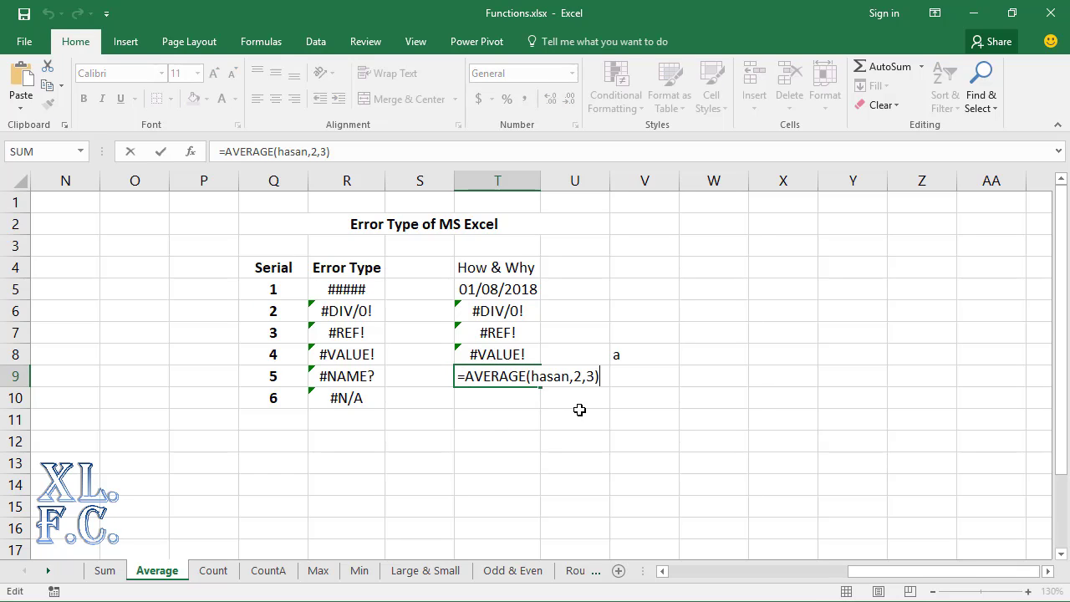
pyautogui.moveTo(570, 378); pyautogui.dragTo(532, 378)
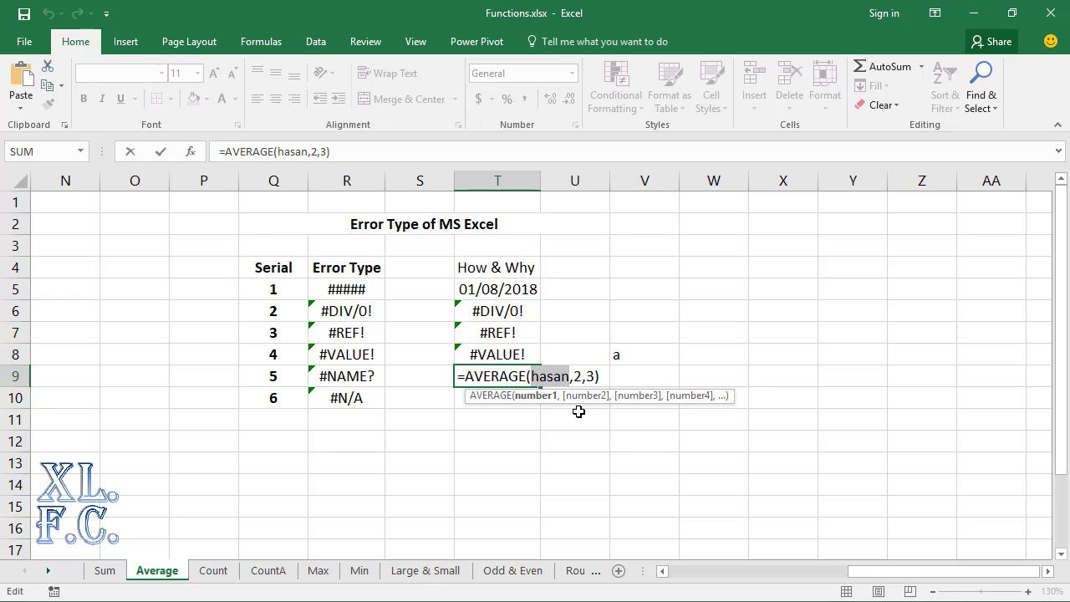
pyautogui.write('6')
pyautogui.press('Right')
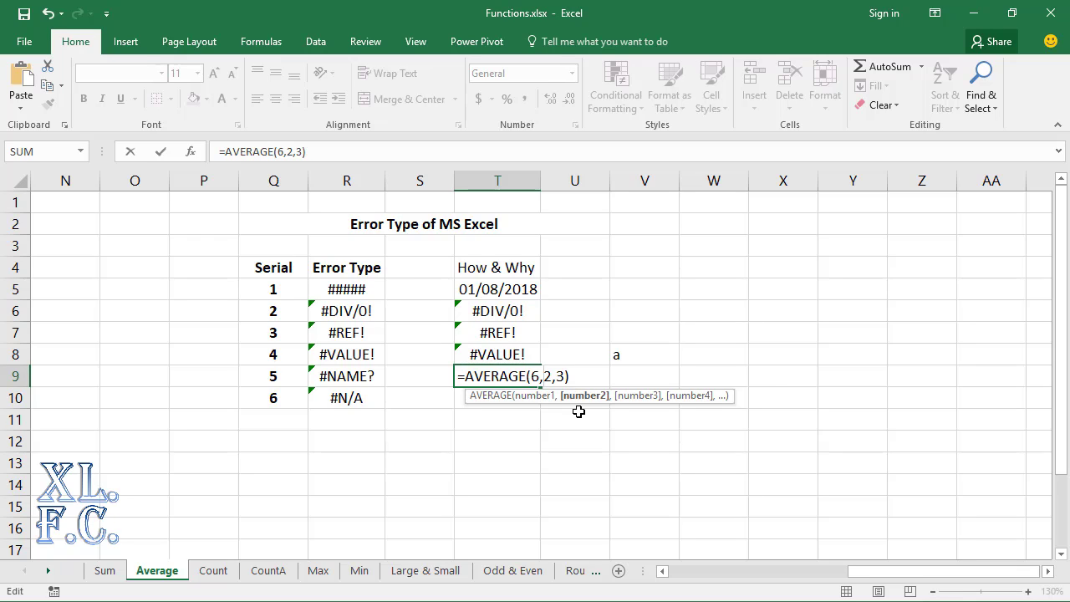
pyautogui.press('Right')
pyautogui.press('Right')
pyautogui.press('Right')
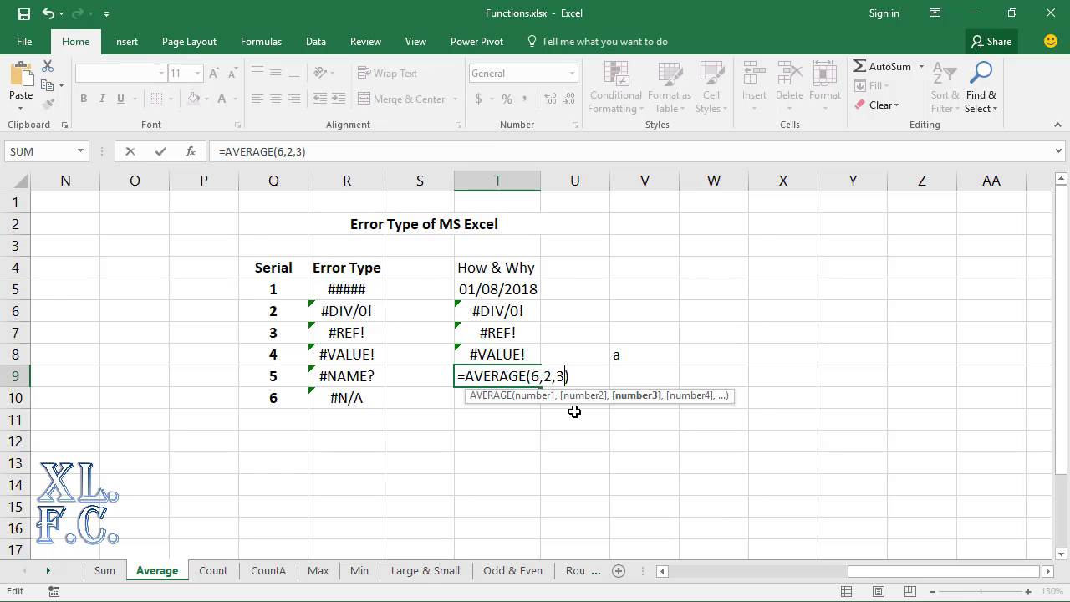
pyautogui.press('Return')
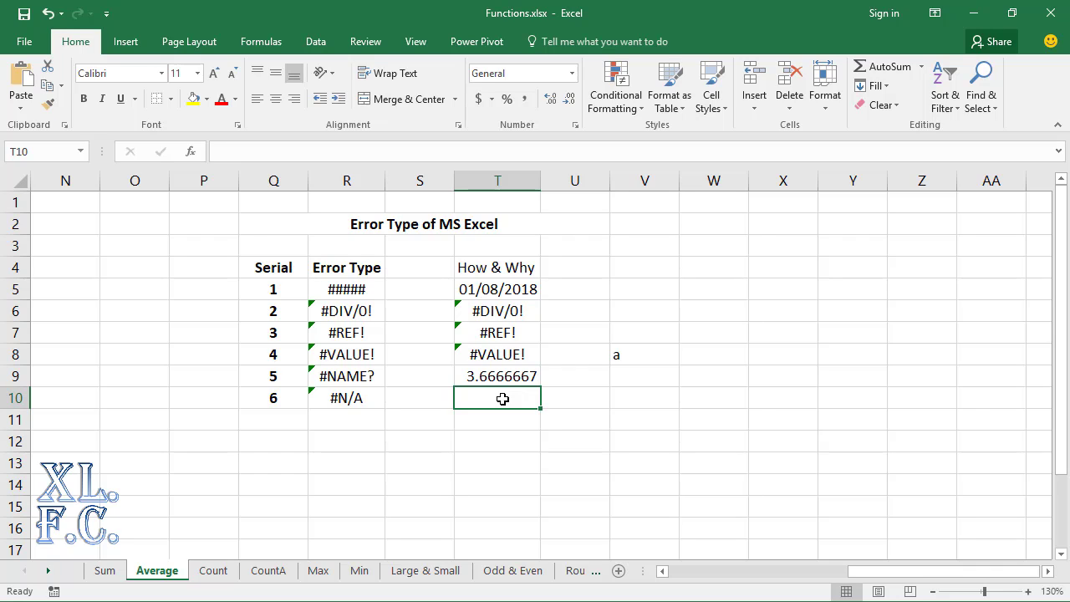
# Enter =VLOOKUP(V10,V13:W16,2,0) in T10 as the #N/A example, using empty cells as references, and review the formula's referenced ranges
pyautogui.write('=')
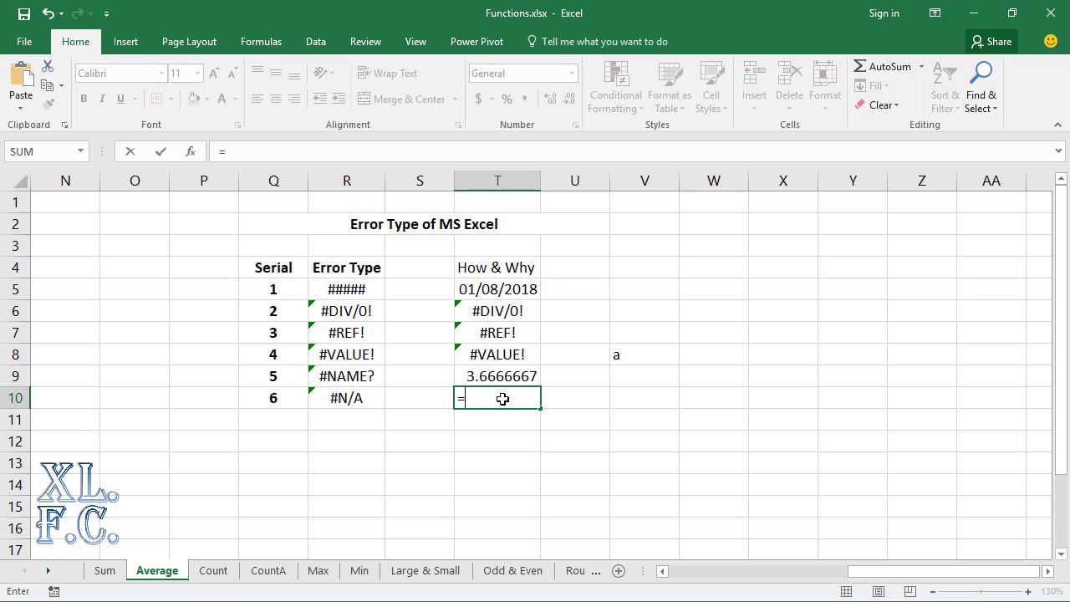
pyautogui.write('vl')
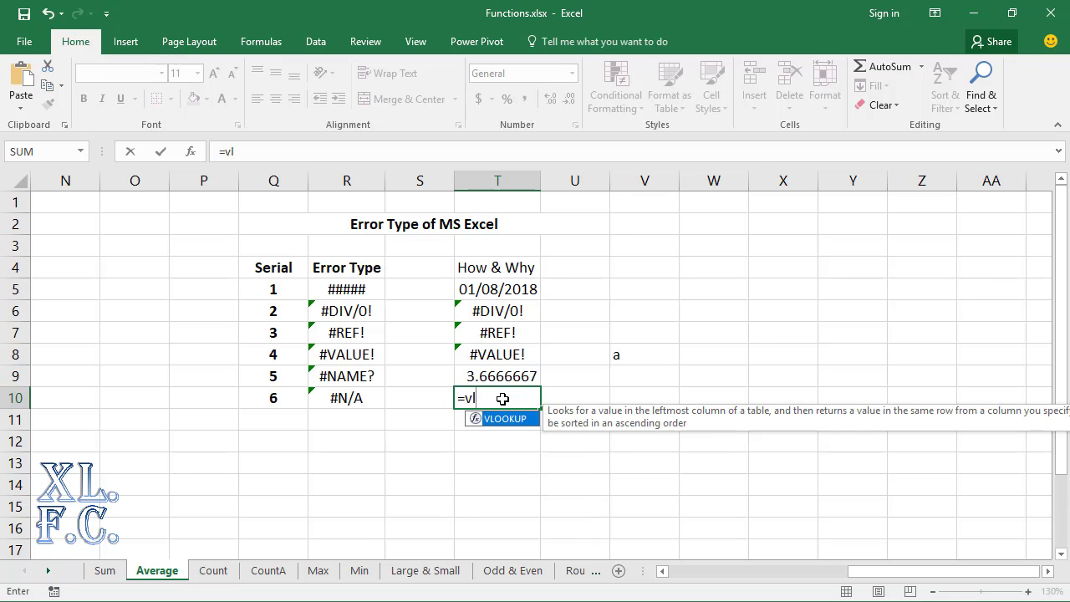
pyautogui.press('Tab')
pyautogui.press('Right')
pyautogui.press('Right')
pyautogui.write(',')
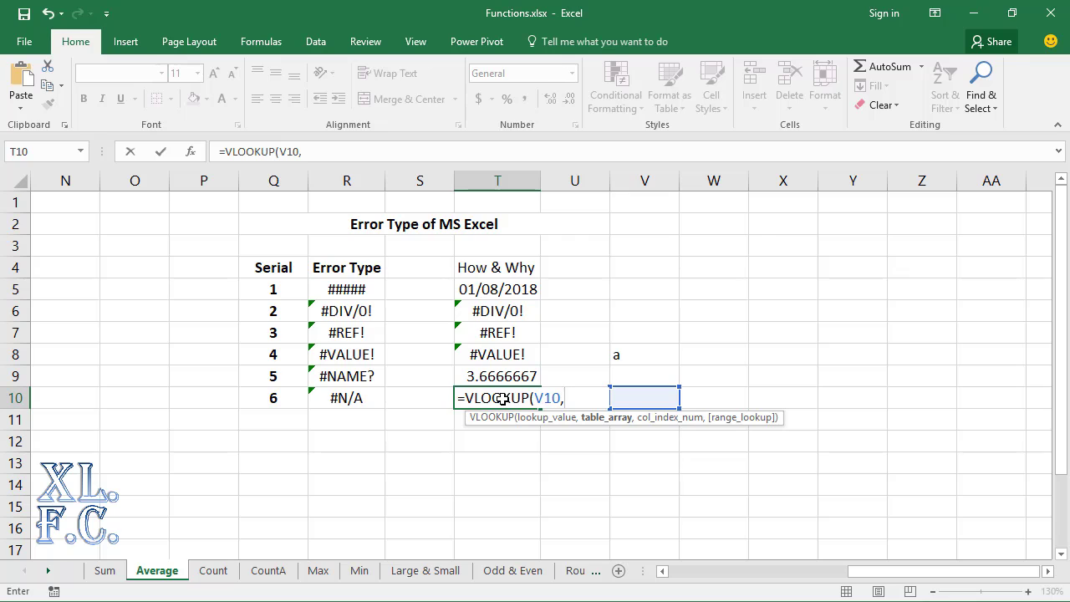
pyautogui.moveTo(625, 465); pyautogui.dragTo(740, 527)
pyautogui.write(',2,0)')
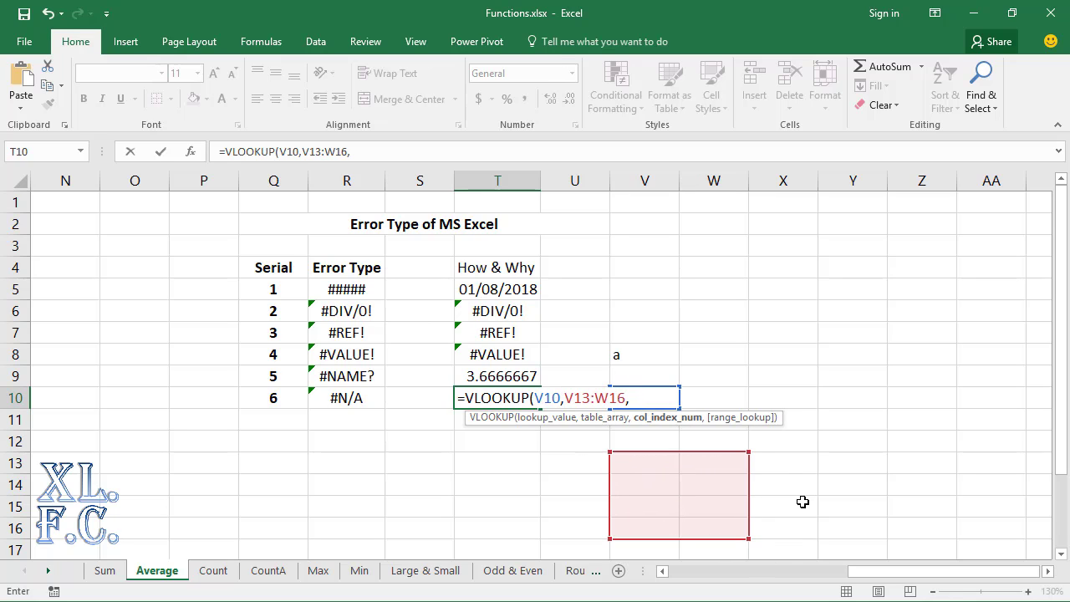
pyautogui.press('Return')
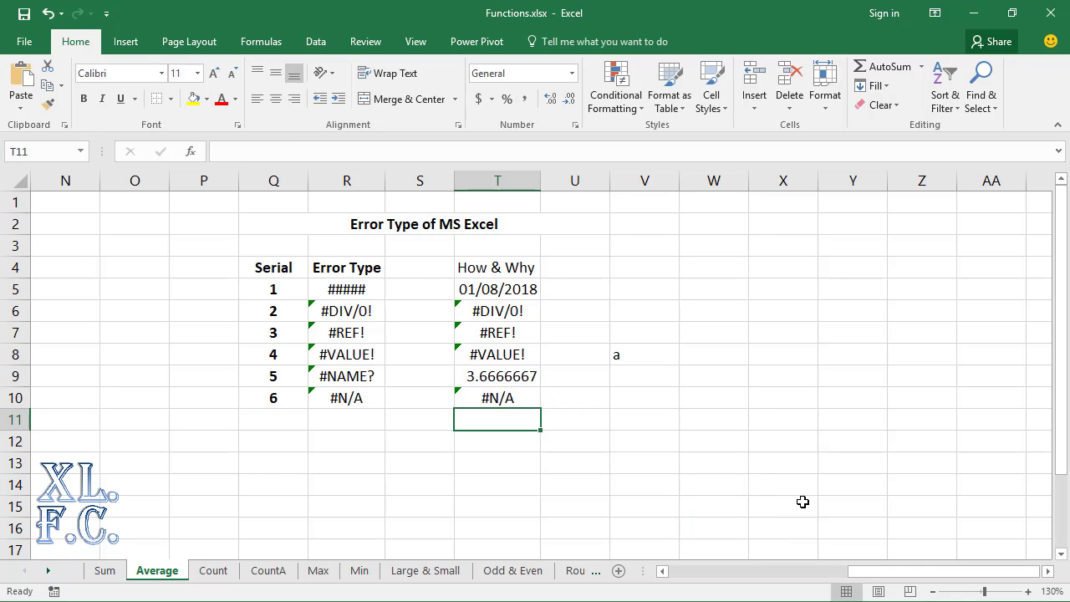
pyautogui.press('Up')
pyautogui.press('F2')
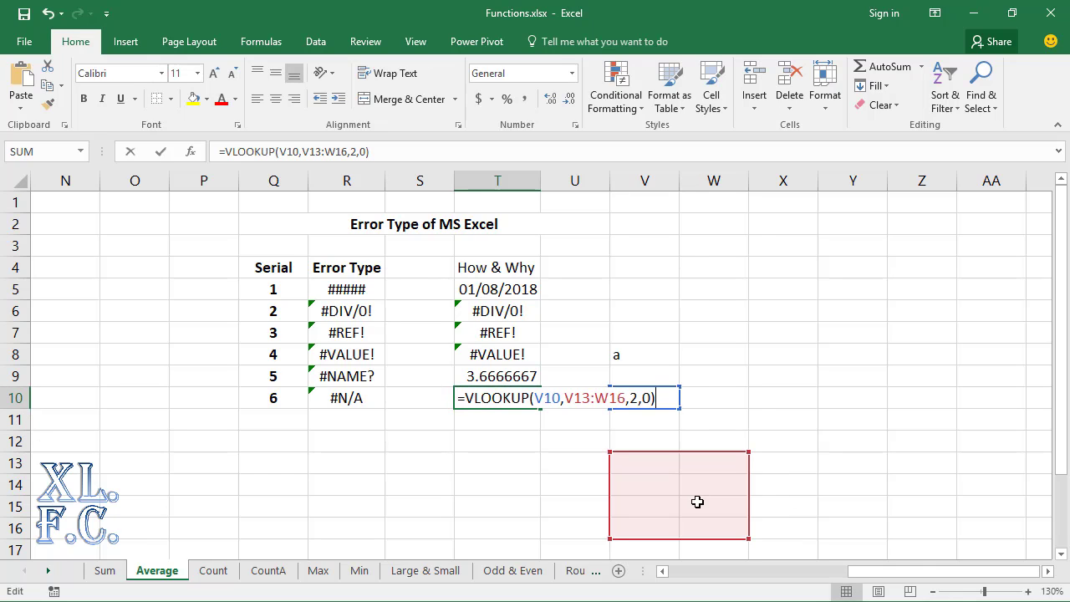
pyautogui.press('Escape')
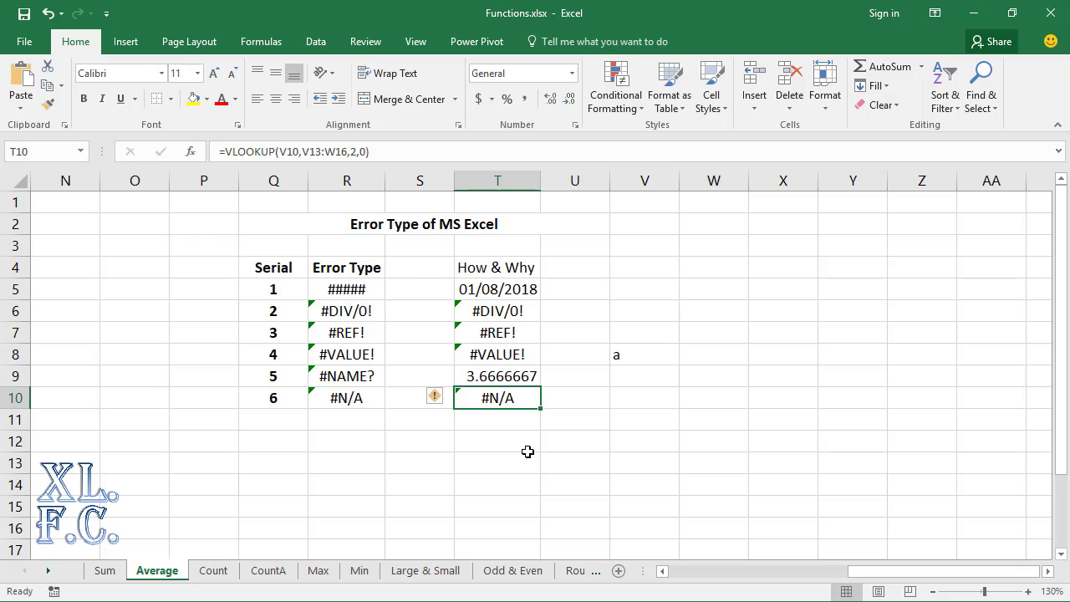